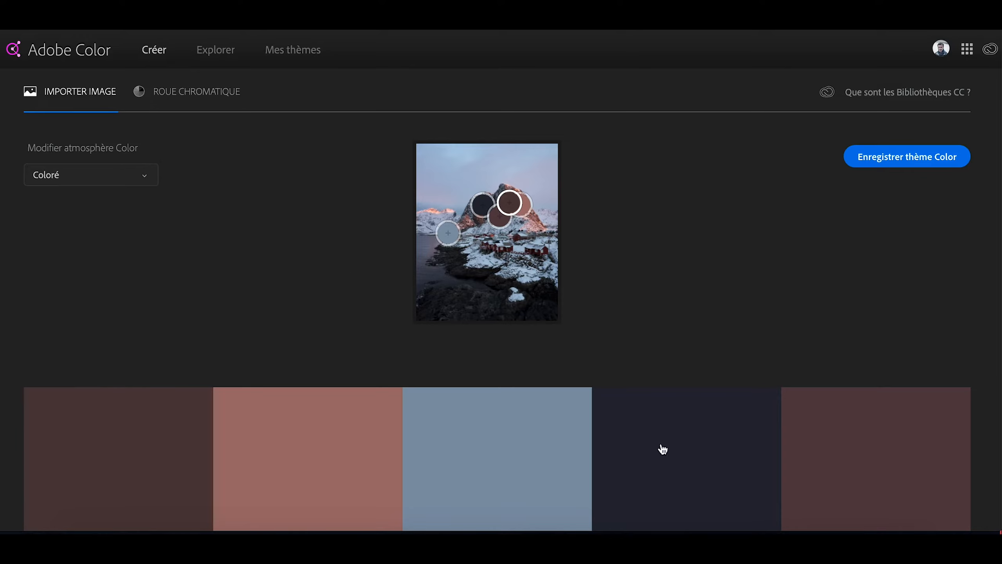
Switch from extracting a colour theme from the image to the colour wheel.
left_click(198, 94)
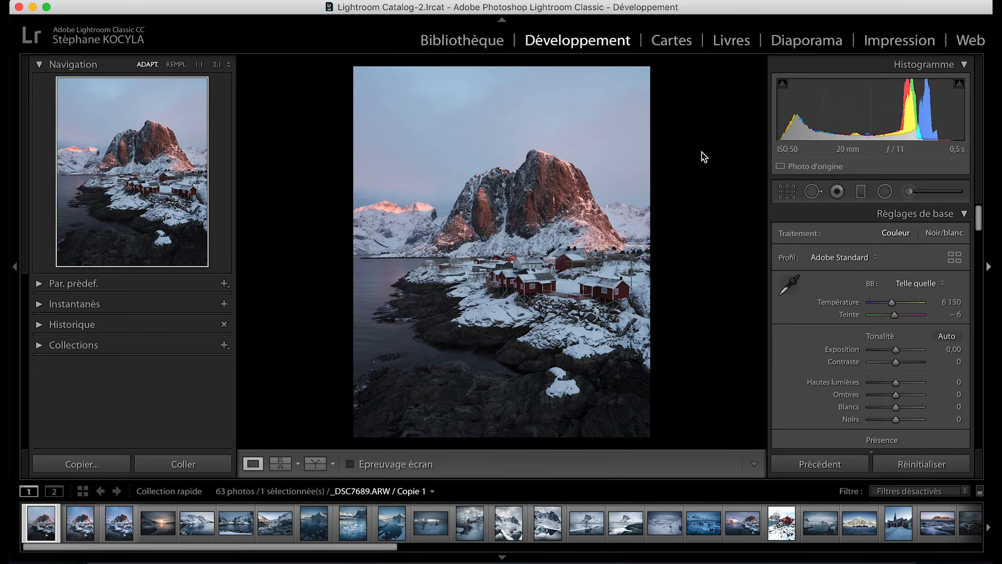
Switch to Lightroom Classic and compare the edited mountain photo with its original in the Before/After layouts, returning to single-photo view.
left_click(119, 523)
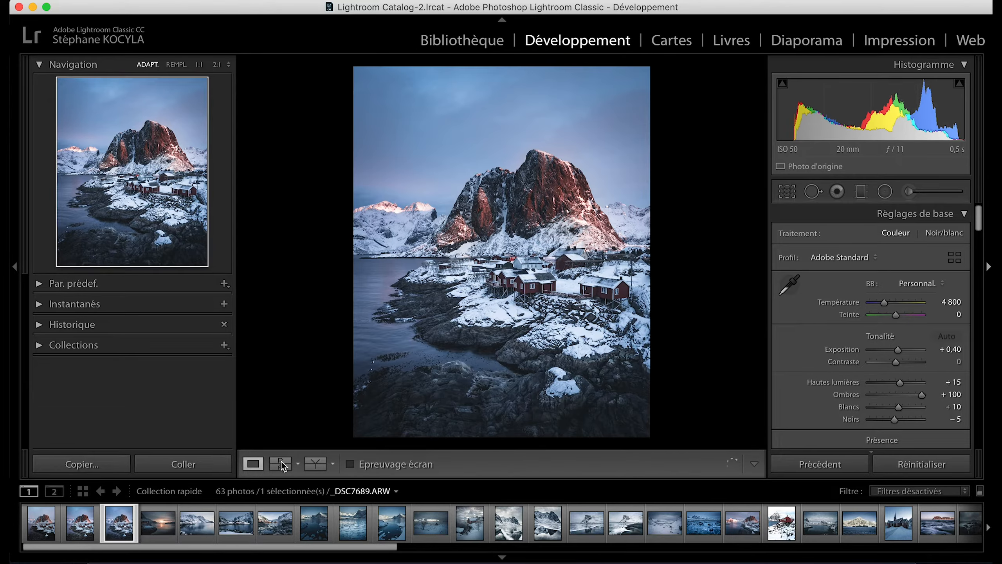
left_click(318, 464)
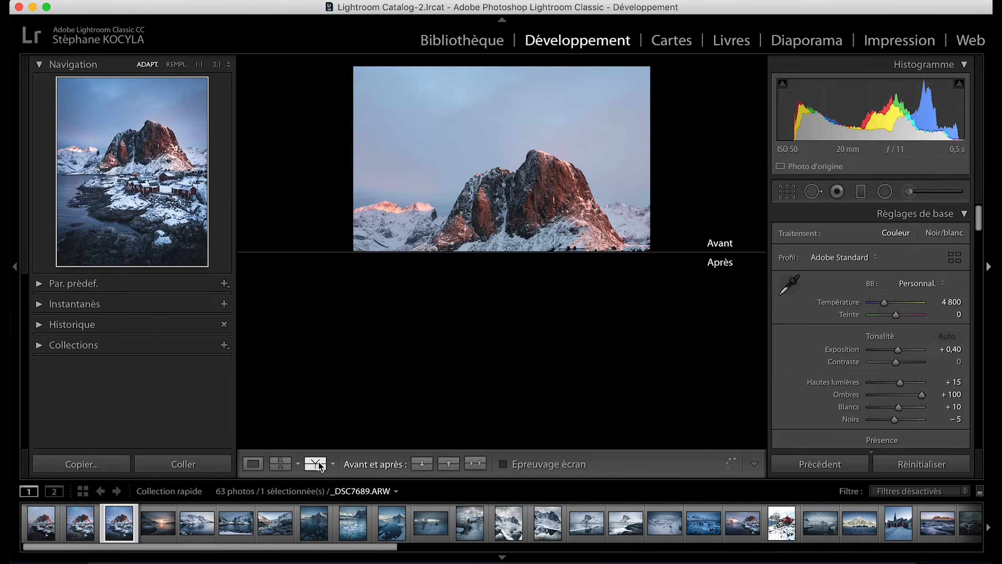
left_click(316, 463)
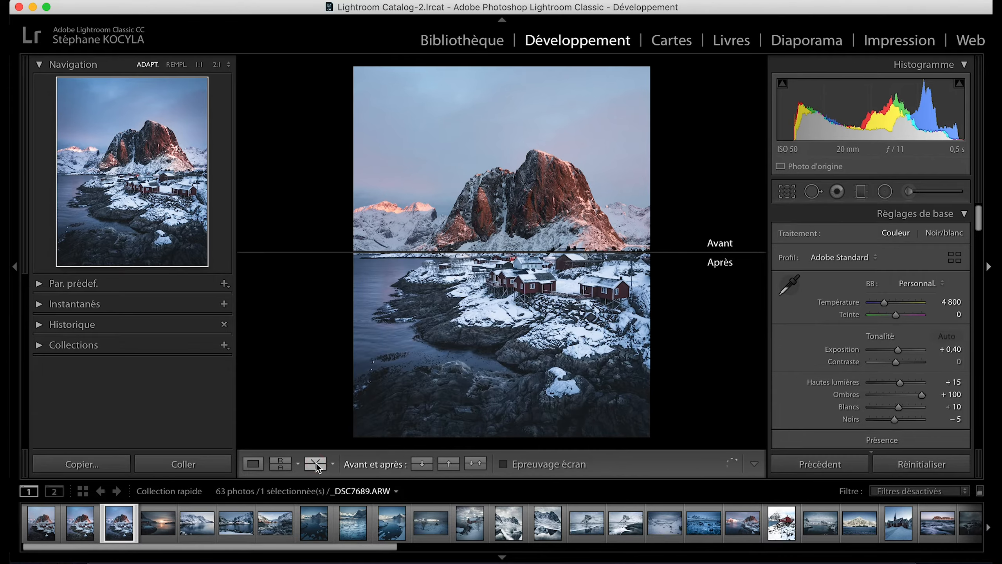
left_click(317, 464)
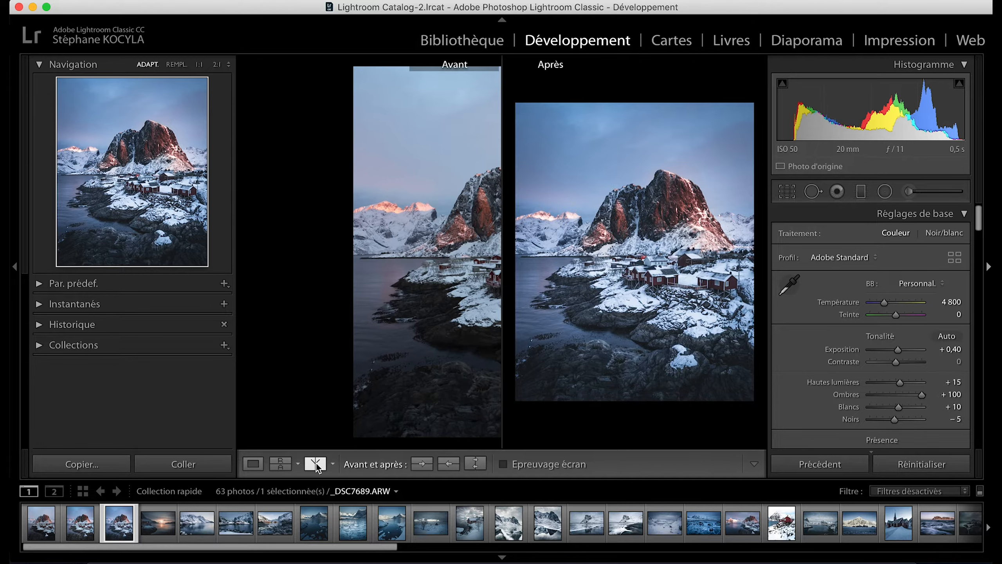
left_click(317, 465)
left_click(317, 466)
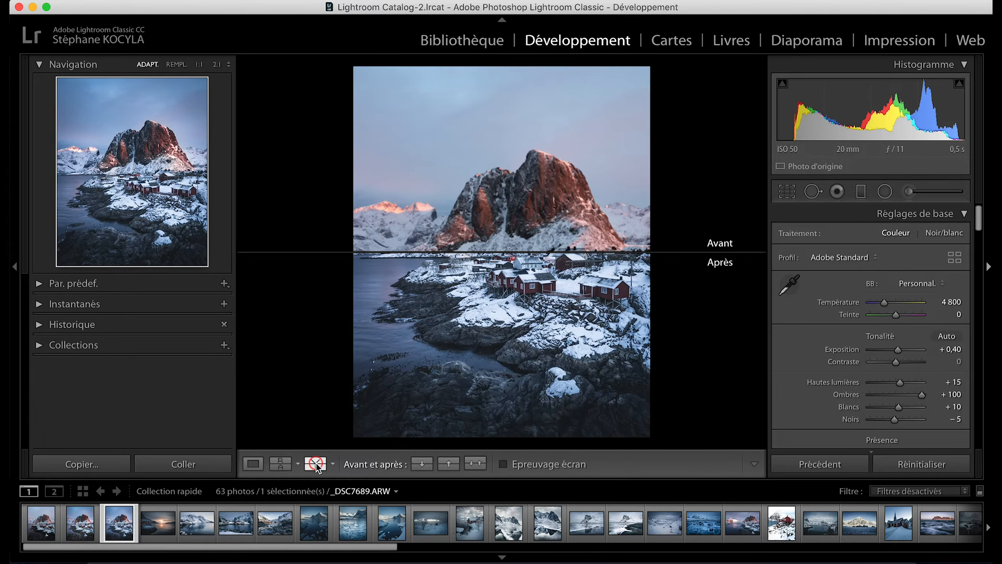
left_click(253, 464)
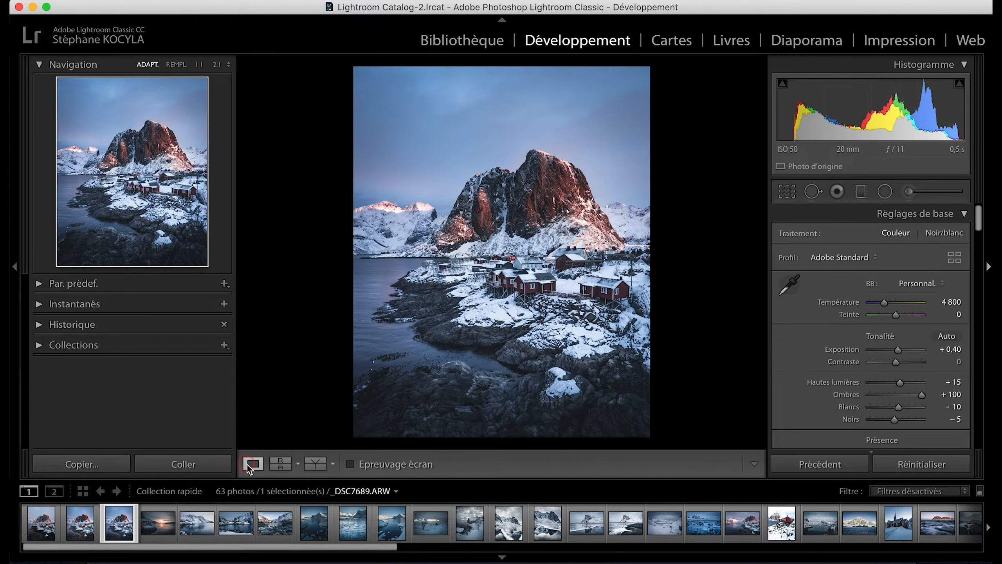
Select the unedited copy of the mountain photo and review its Develop settings from the basic adjustments through to calibration.
left_click(42, 524)
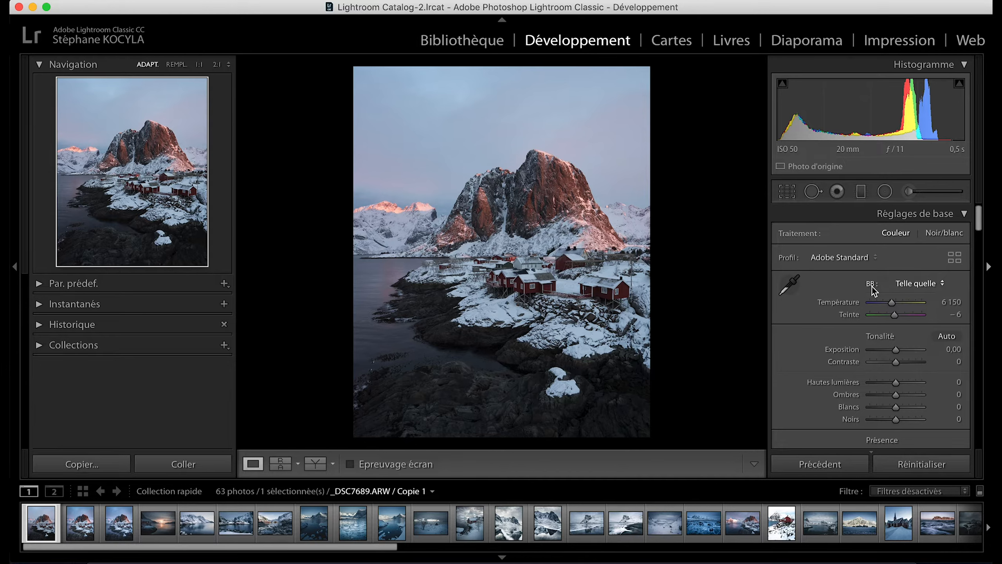
scroll(851, 314, "down", 1)
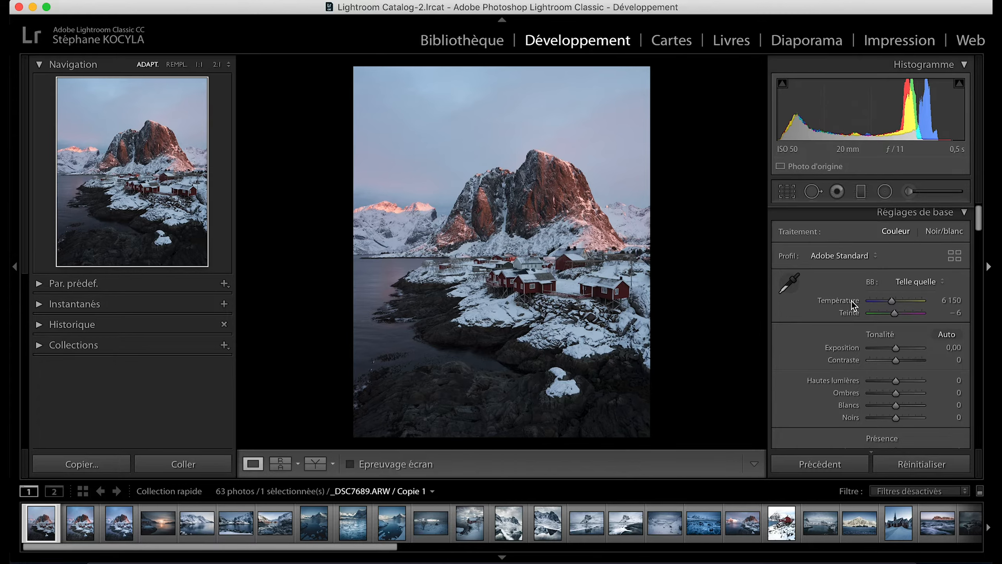
scroll(852, 301, "down", 1)
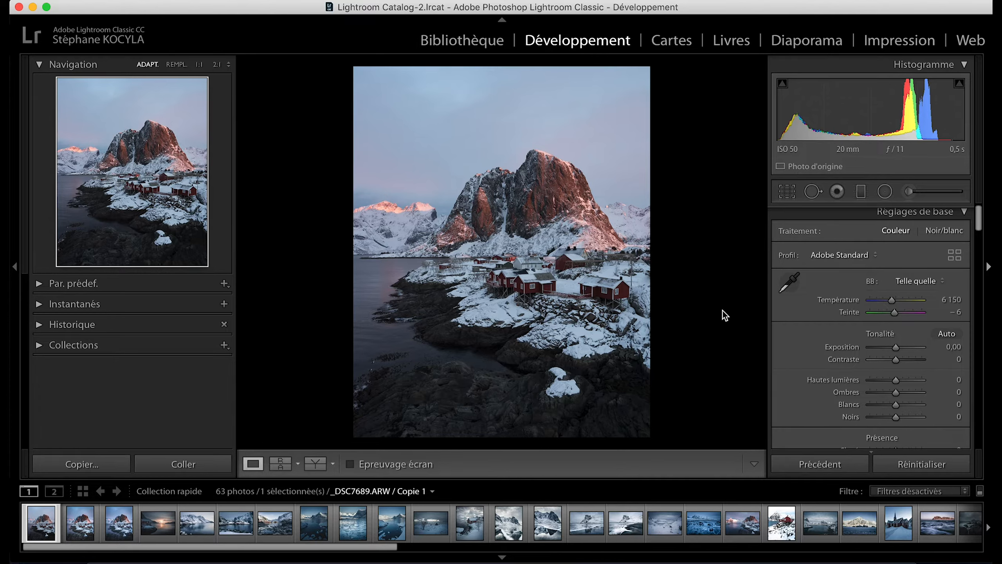
scroll(847, 313, "down", 2)
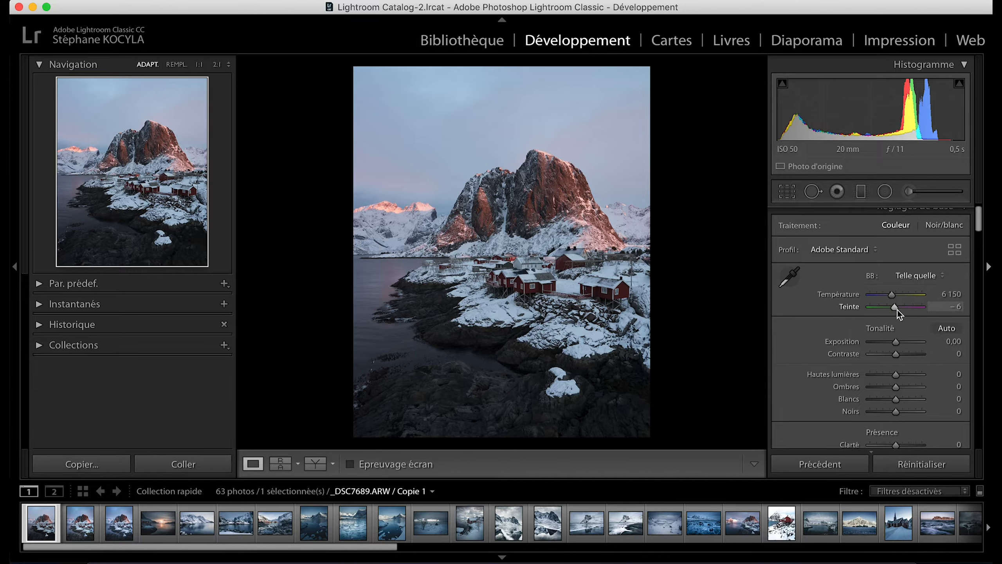
scroll(803, 311, "down", 1)
scroll(802, 311, "down", 5)
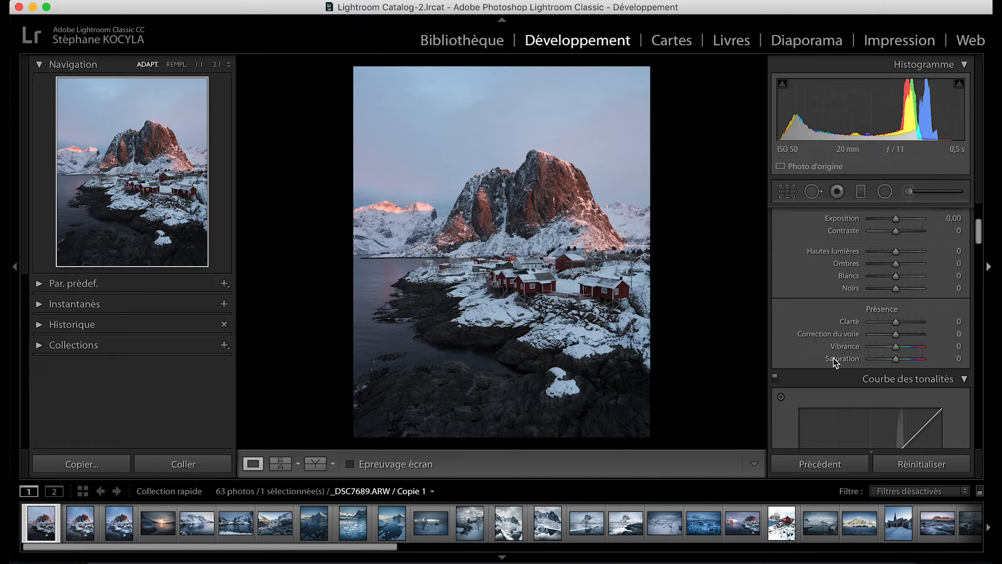
scroll(833, 358, "down", 1)
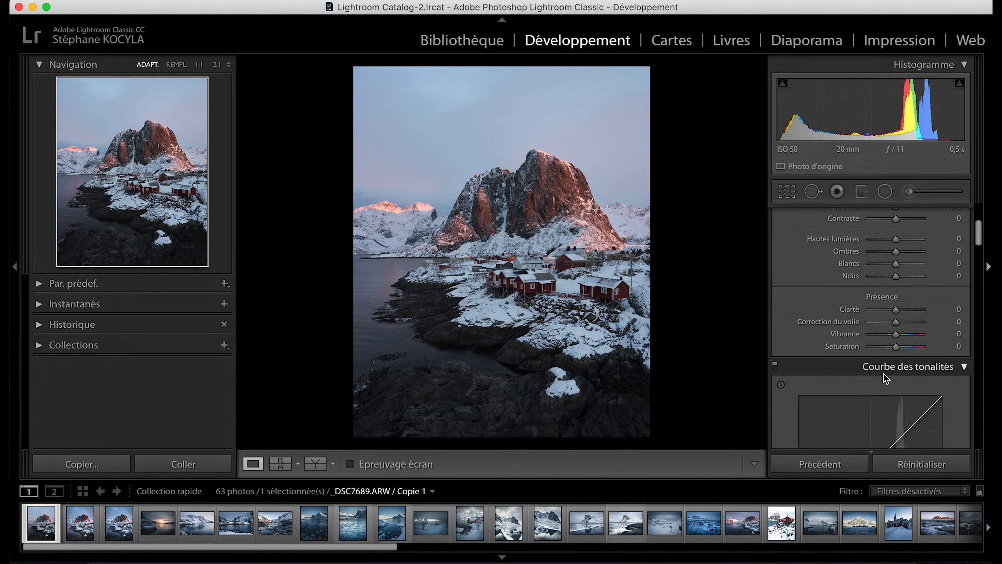
scroll(885, 373, "down", 6)
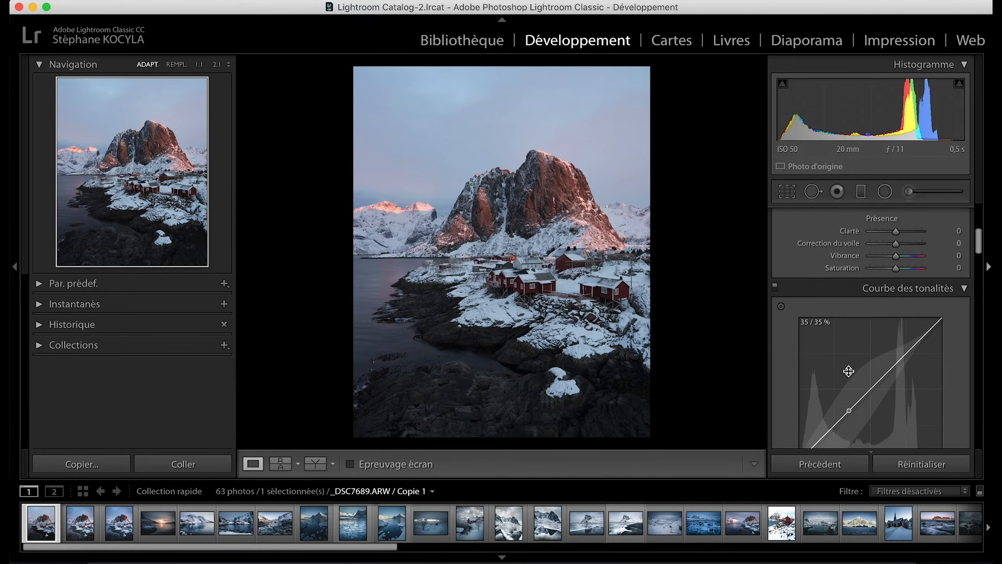
scroll(848, 371, "down", 4)
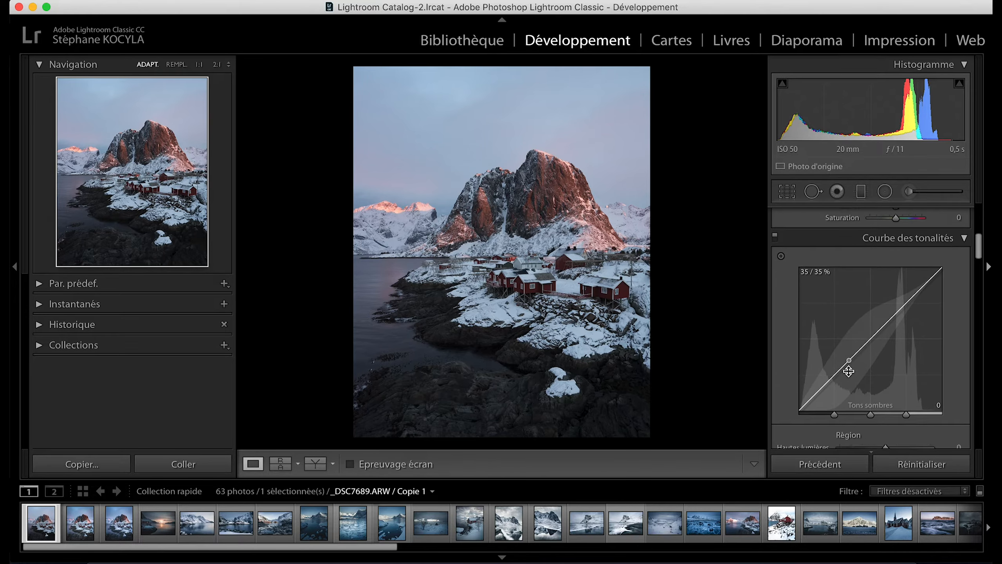
scroll(848, 371, "down", 1)
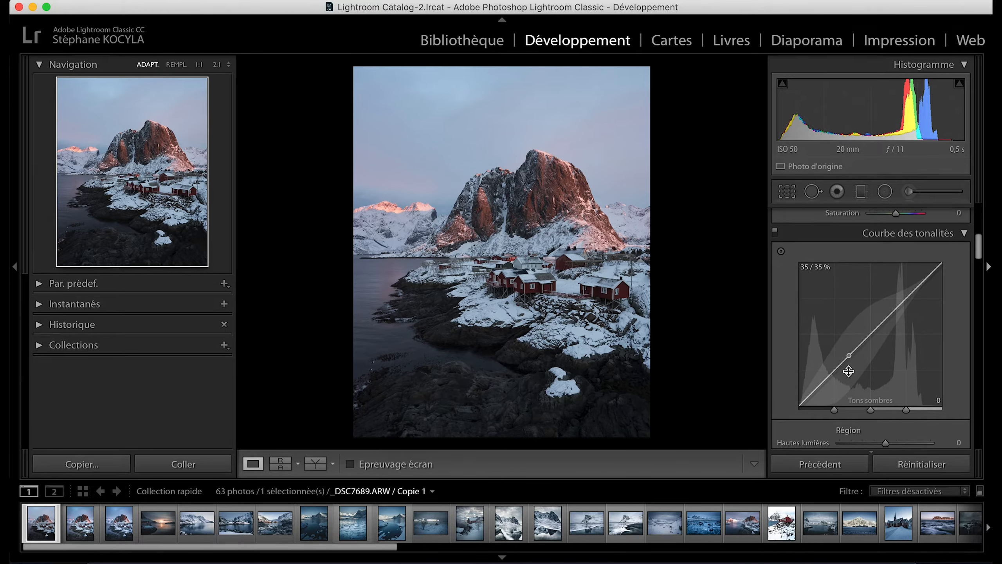
scroll(849, 371, "down", 15)
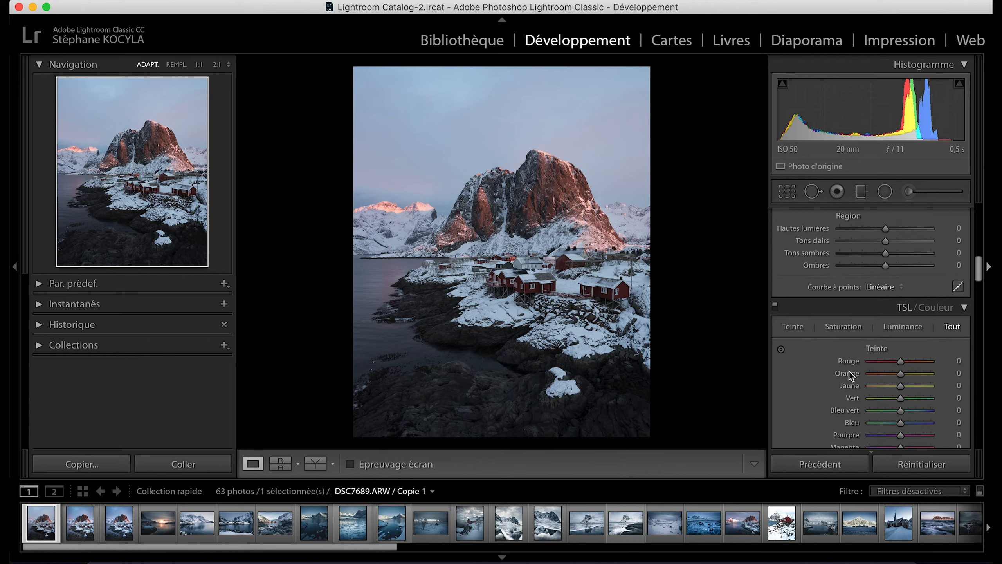
scroll(849, 371, "down", 5)
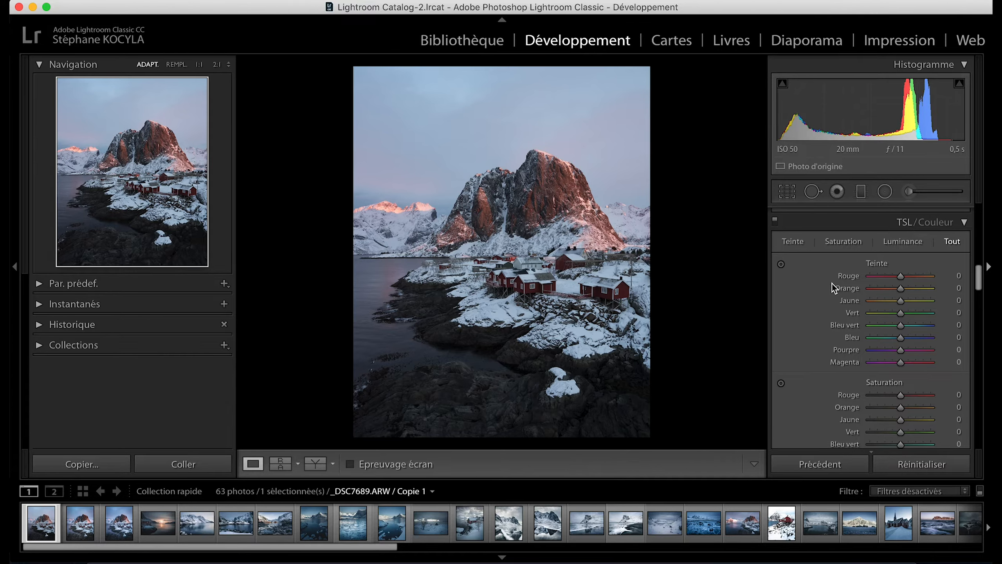
scroll(842, 329, "down", 7)
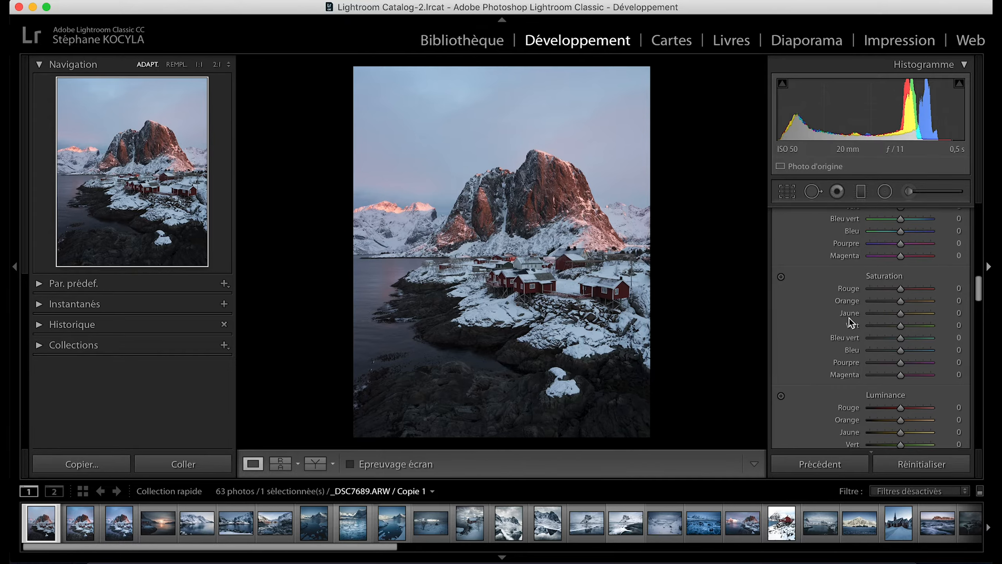
scroll(848, 318, "down", 10)
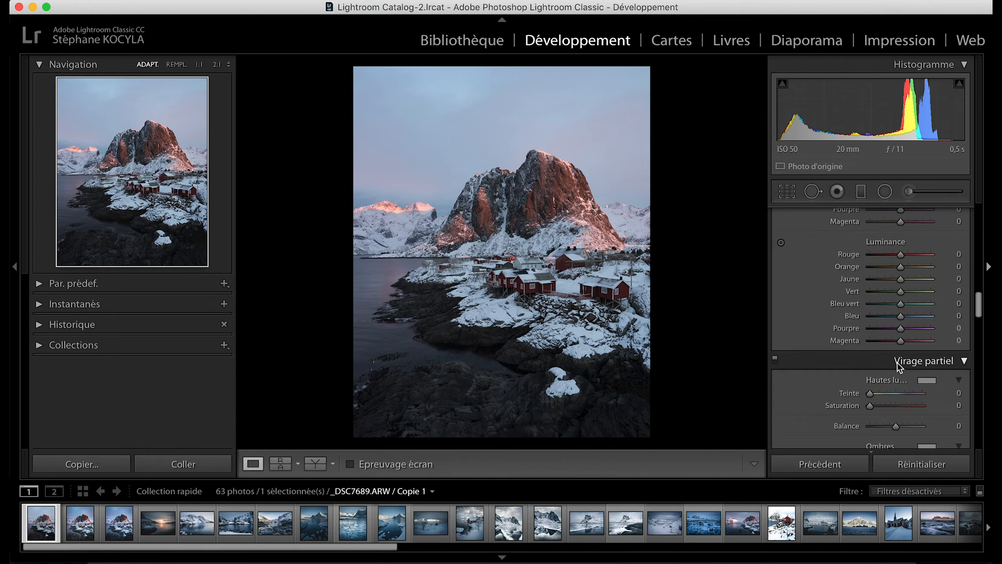
scroll(854, 365, "down", 3)
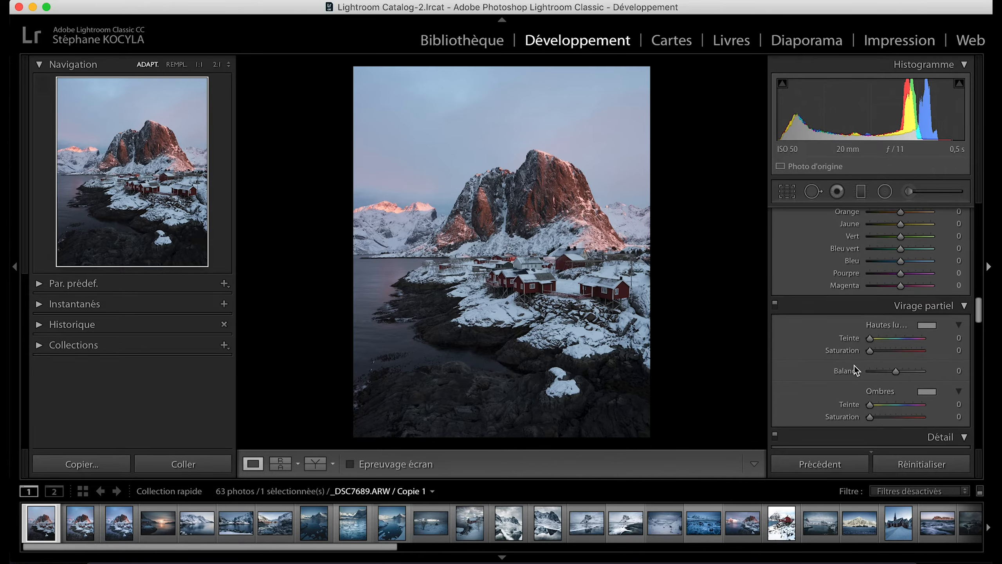
scroll(854, 366, "down", 1)
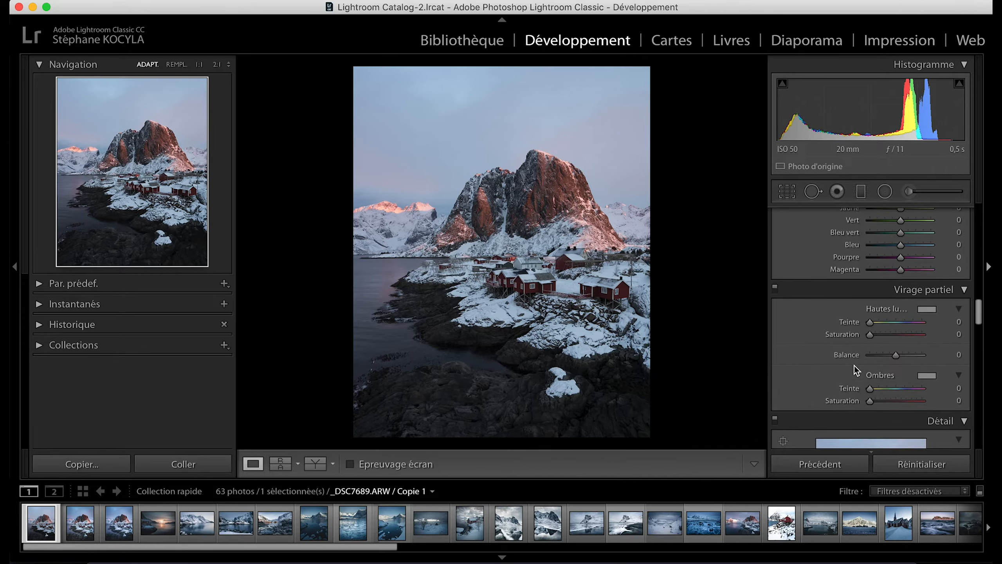
scroll(854, 365, "down", 1)
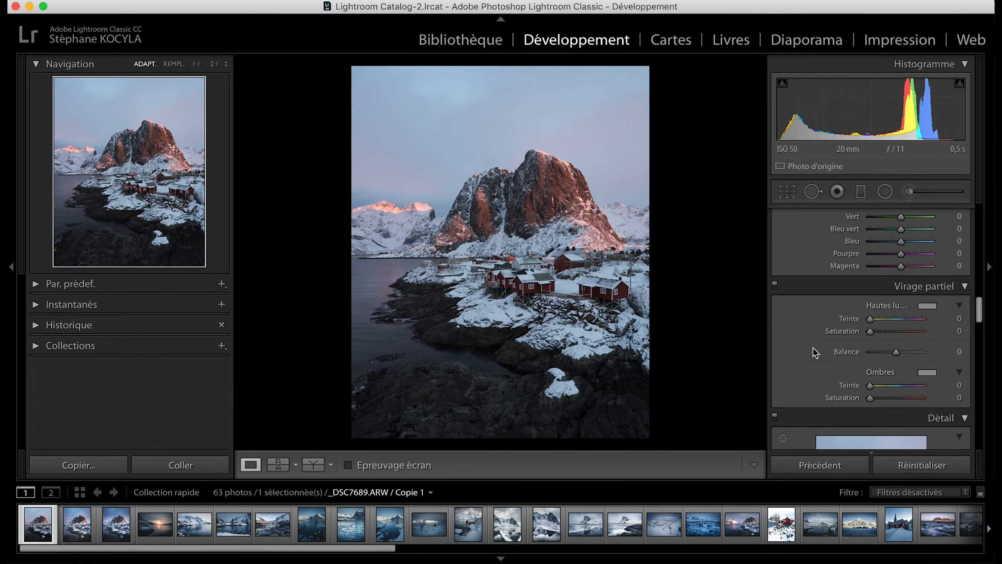
scroll(814, 349, "down", 10)
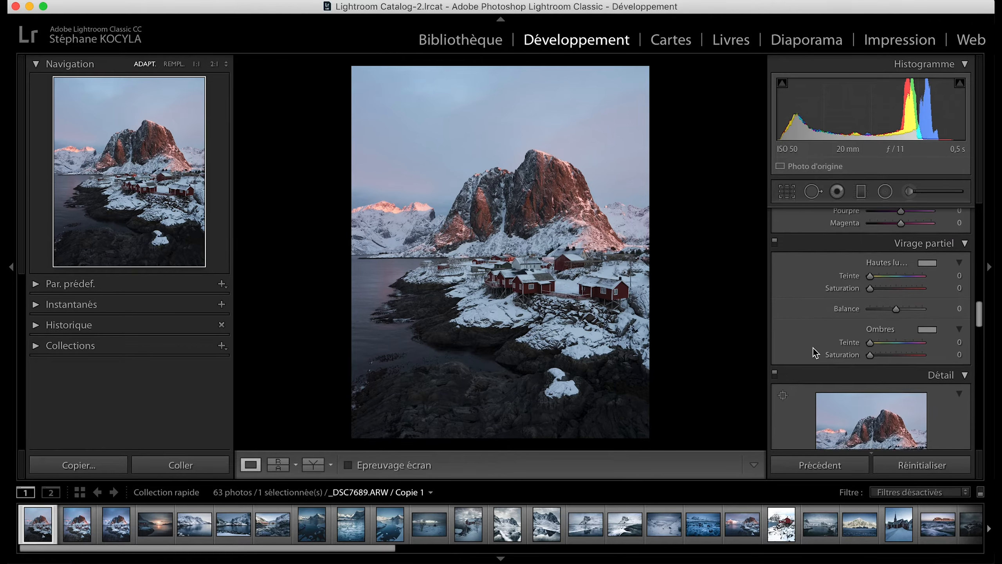
scroll(813, 348, "down", 15)
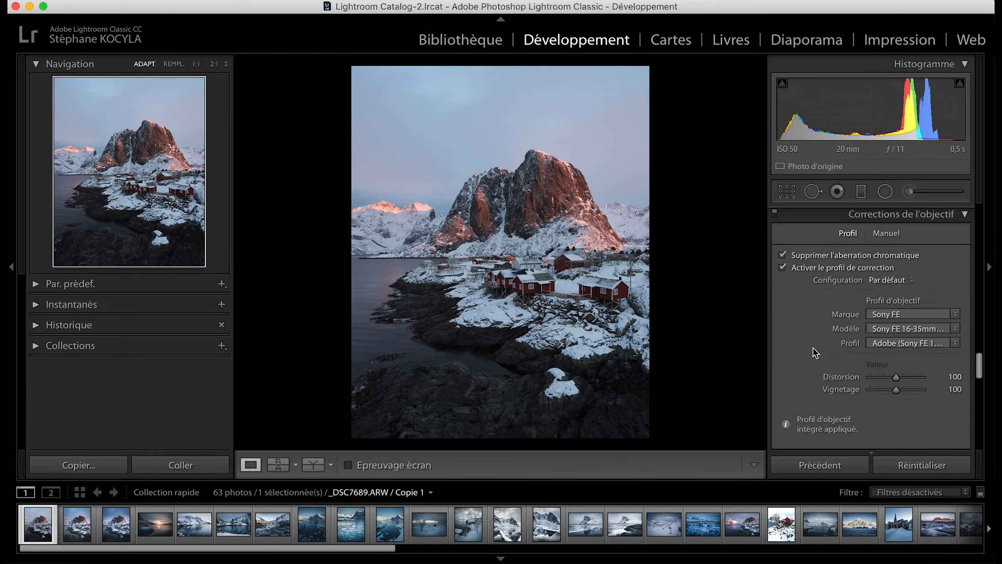
scroll(815, 352, "down", 1)
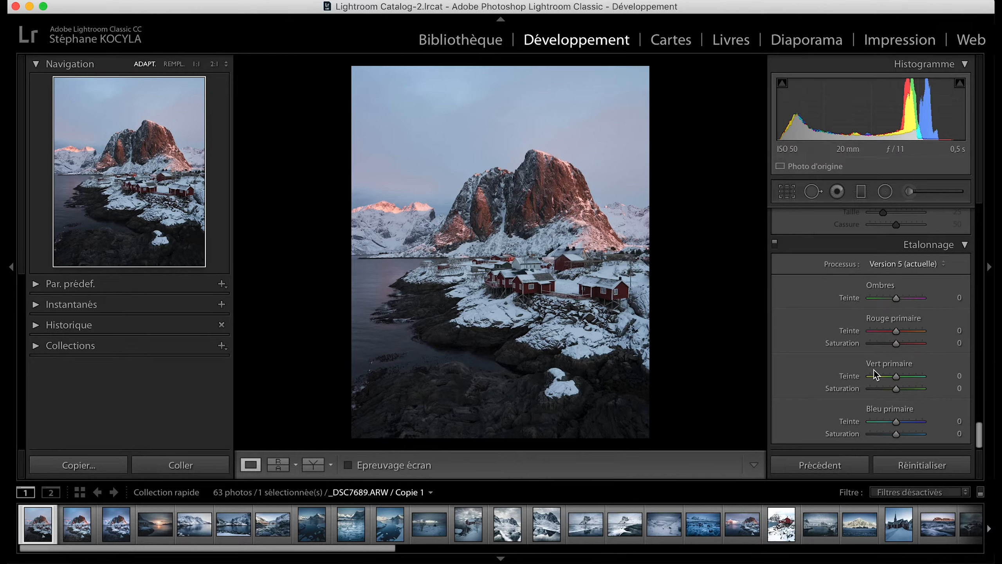
Set the photo's white balance to a temperature of 4800 and a tint of 0.
scroll(789, 353, "up", 20)
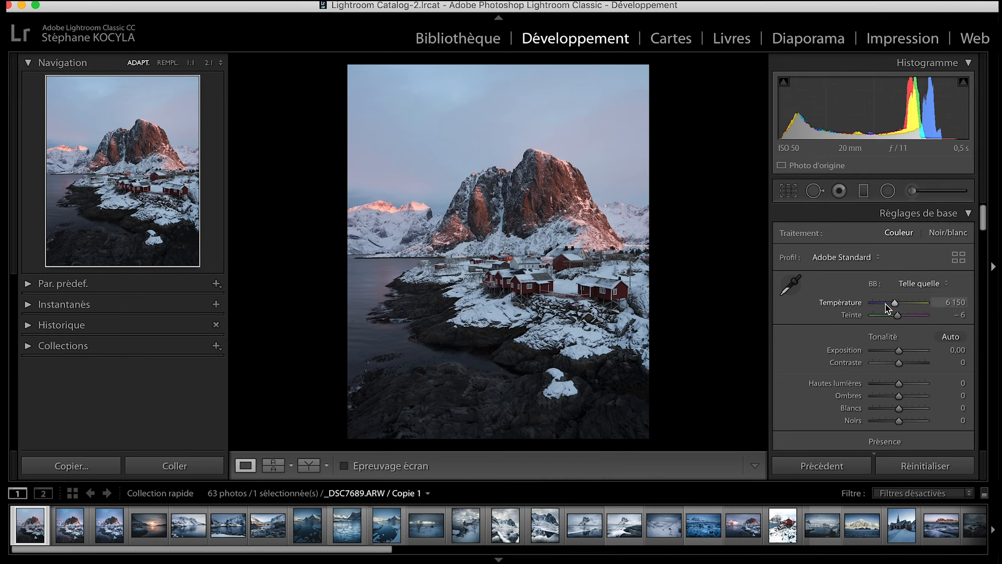
left_click(958, 299)
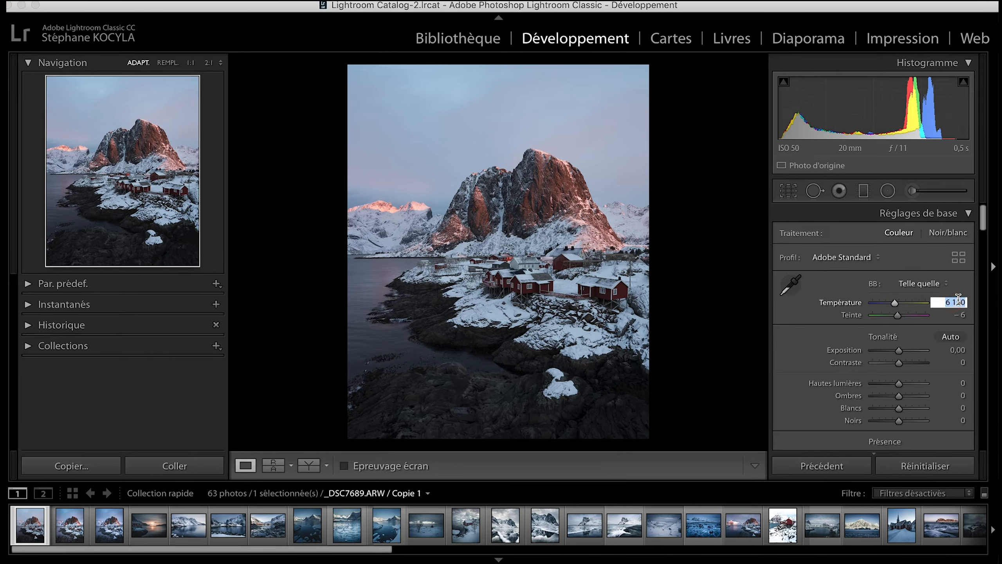
key("shift")
type("4800")
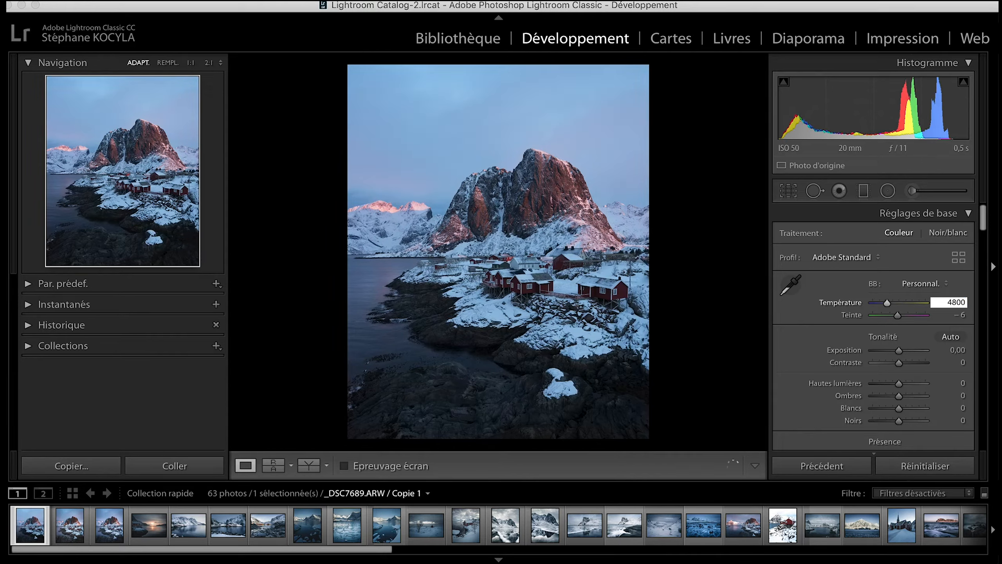
key("Tab")
key("shift")
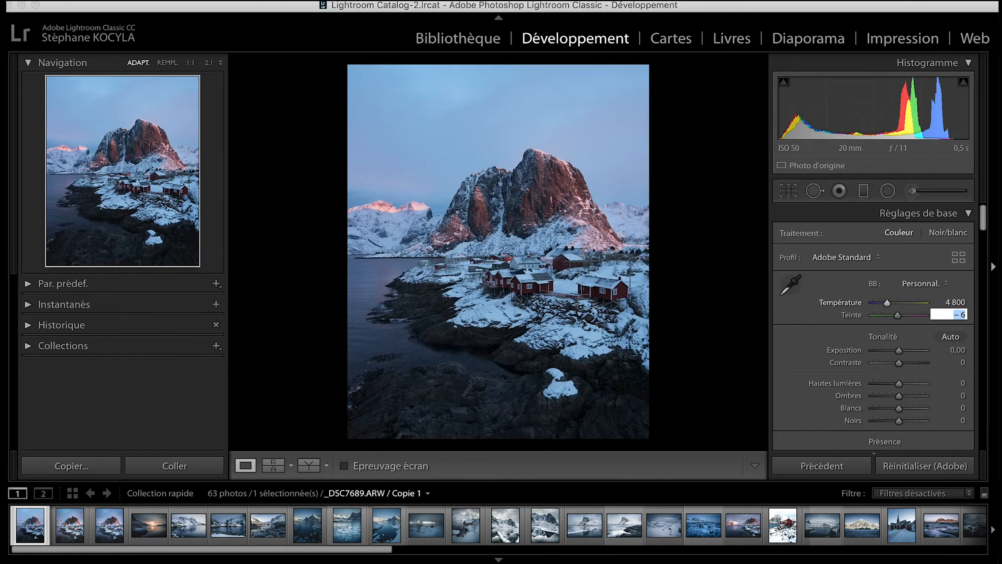
type("0")
key("Tab")
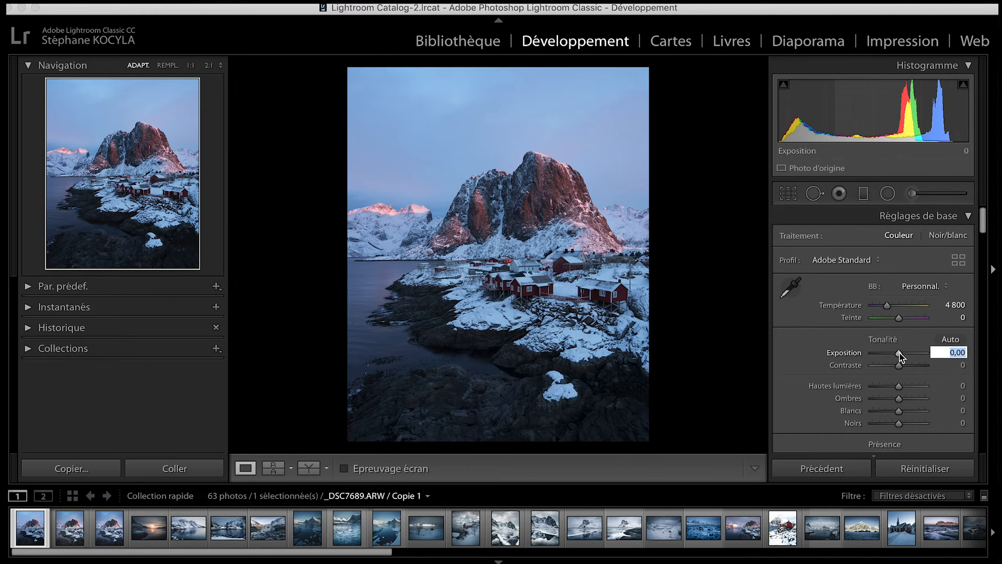
Raise the photo's exposure to +0.40, highlights to +15 and shadows to +100.
left_click_drag(900, 353, 902, 354)
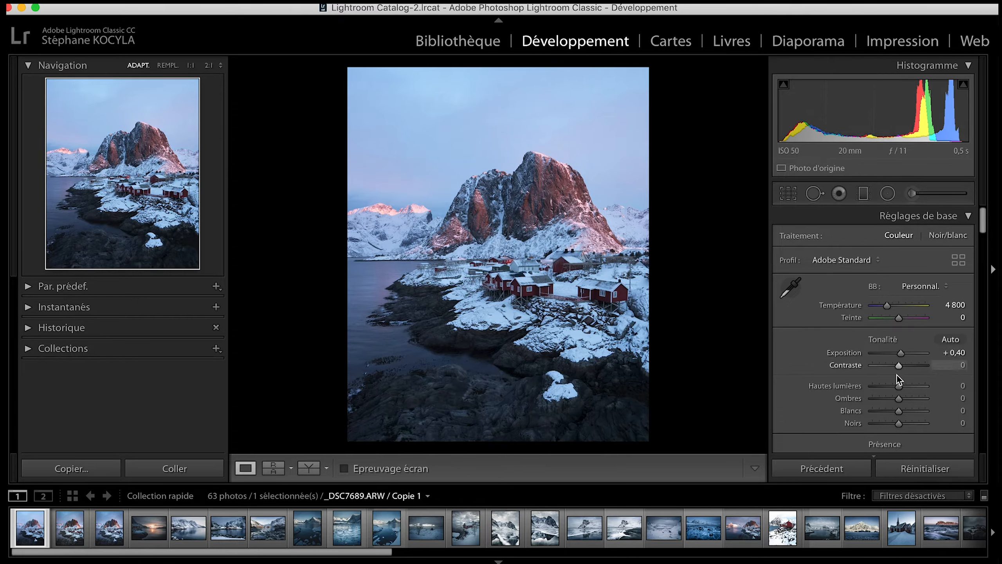
left_click_drag(901, 384, 904, 385)
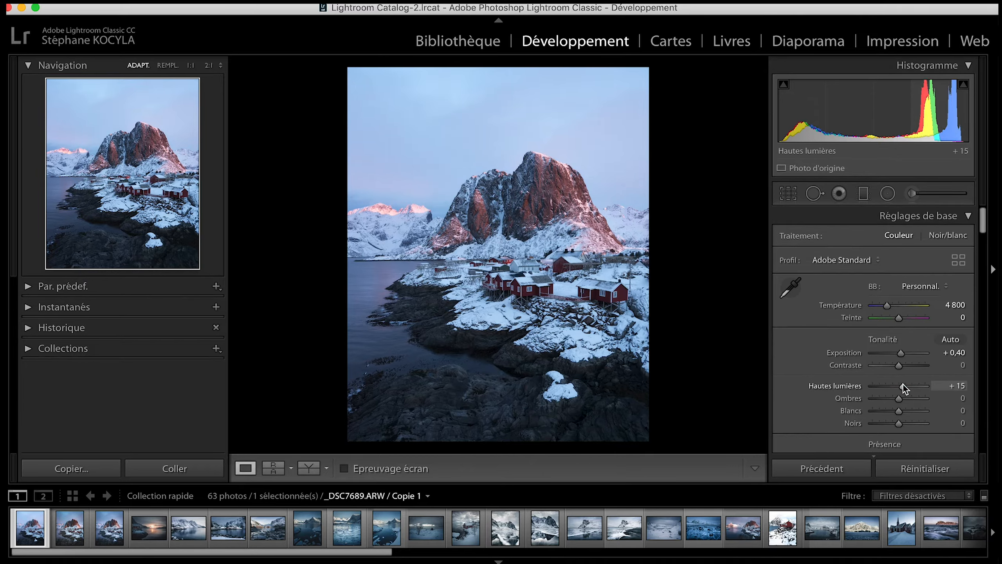
left_click_drag(899, 399, 929, 397)
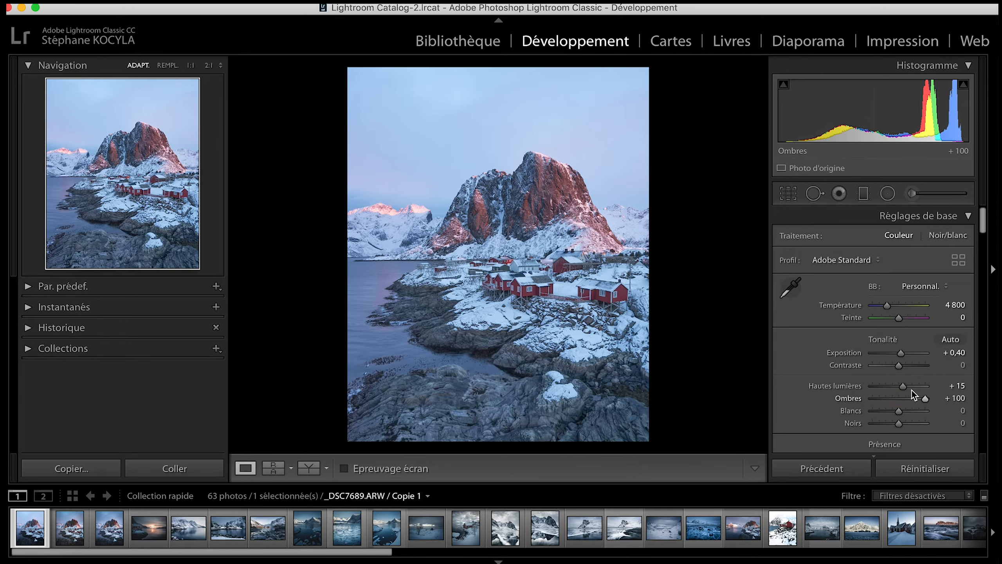
scroll(874, 390, "down", 1)
scroll(874, 390, "down", 3)
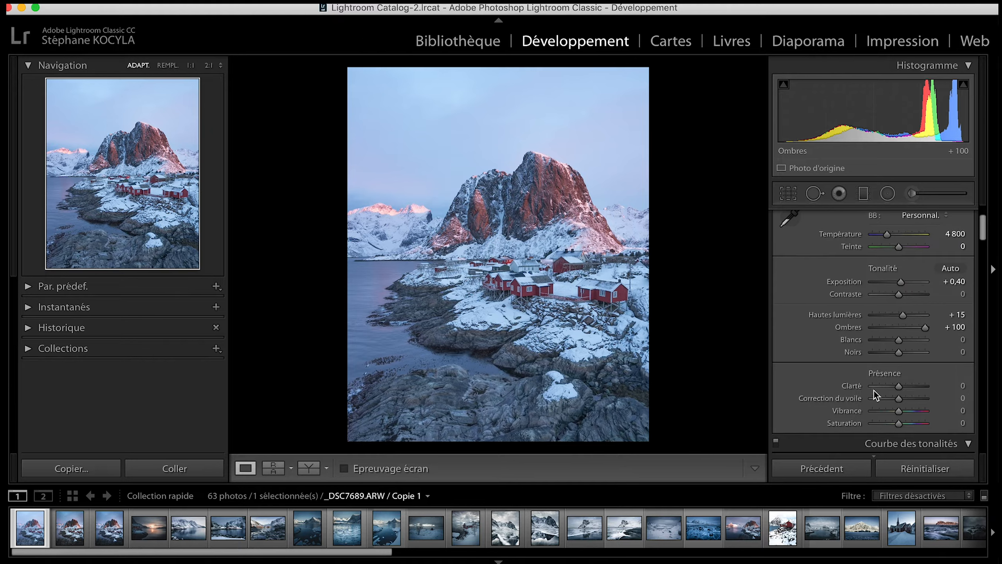
Set the photo's whites to +10 and blacks to -5, with clarity at +20, vibrance at -35 and saturation at -20.
left_click_drag(899, 340, 900, 358)
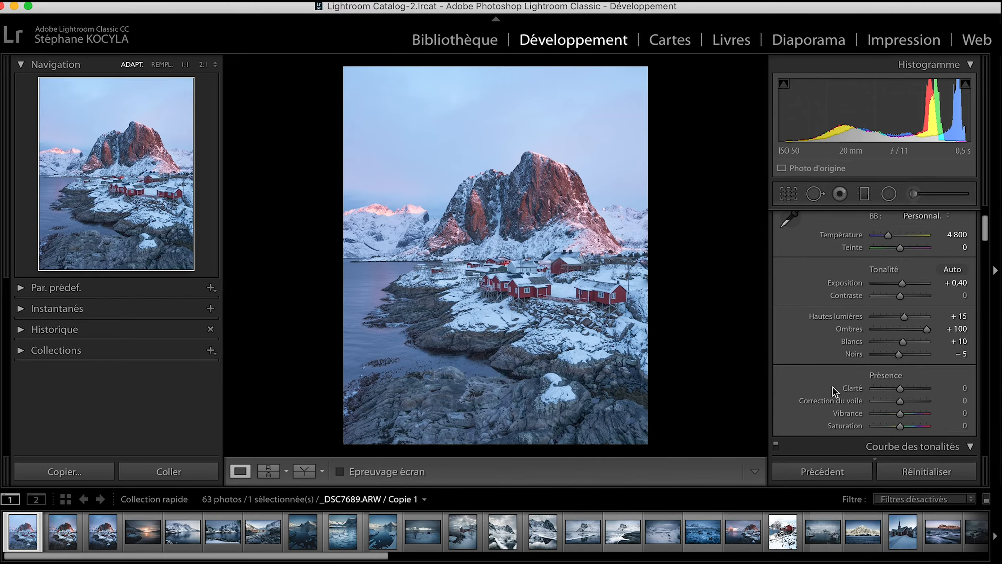
scroll(834, 390, "down", 3)
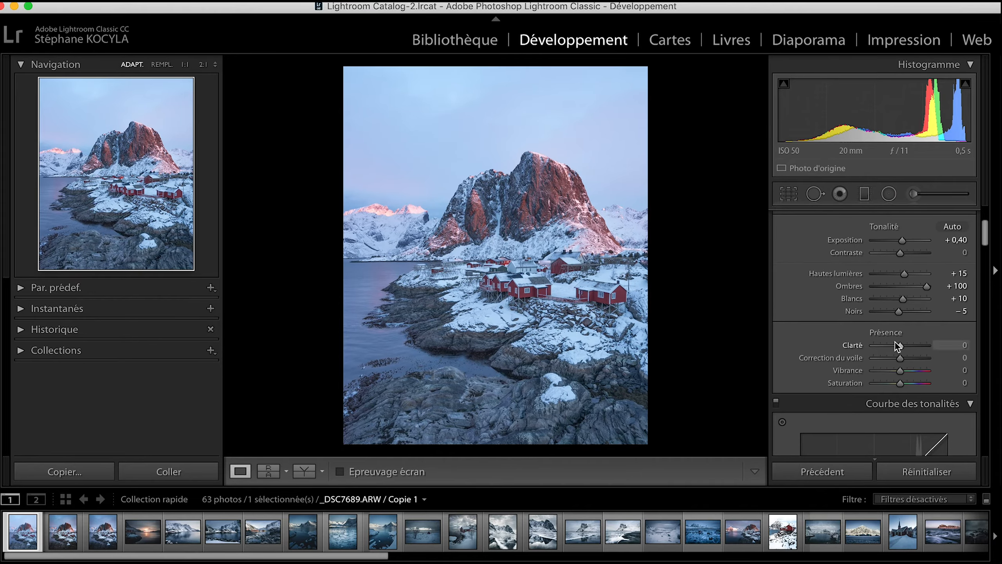
left_click_drag(900, 346, 892, 371)
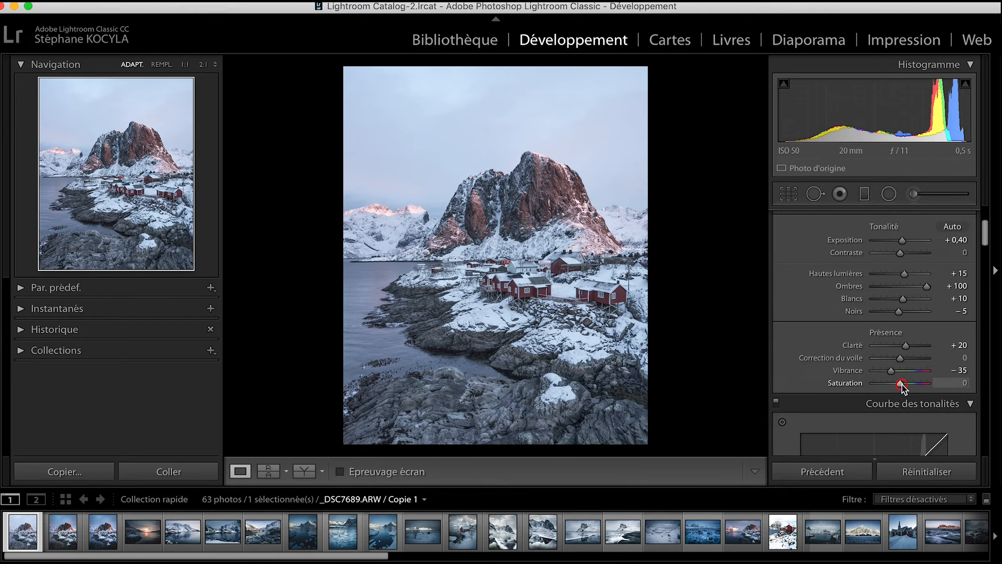
left_click_drag(900, 385, 898, 385)
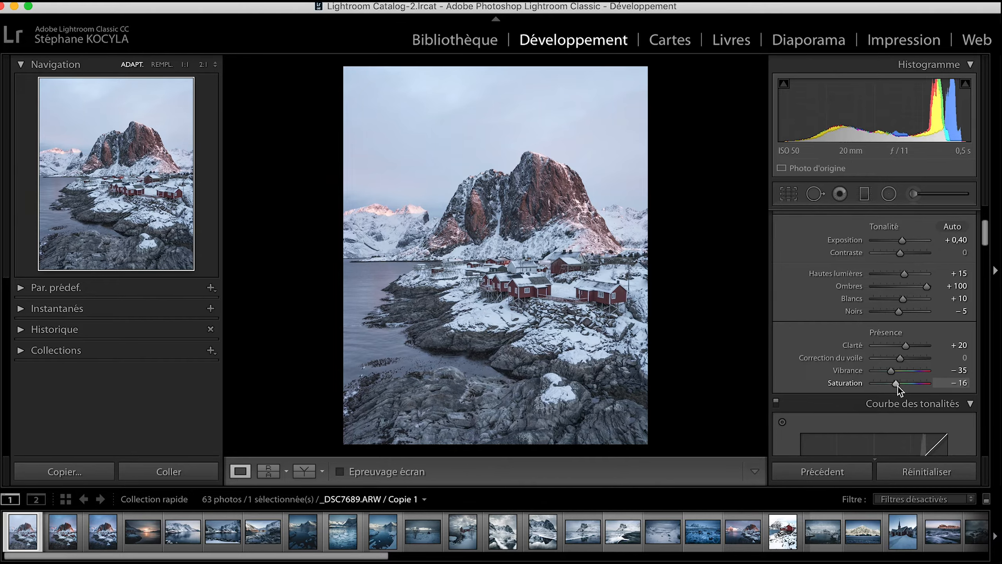
left_click_drag(897, 385, 897, 387)
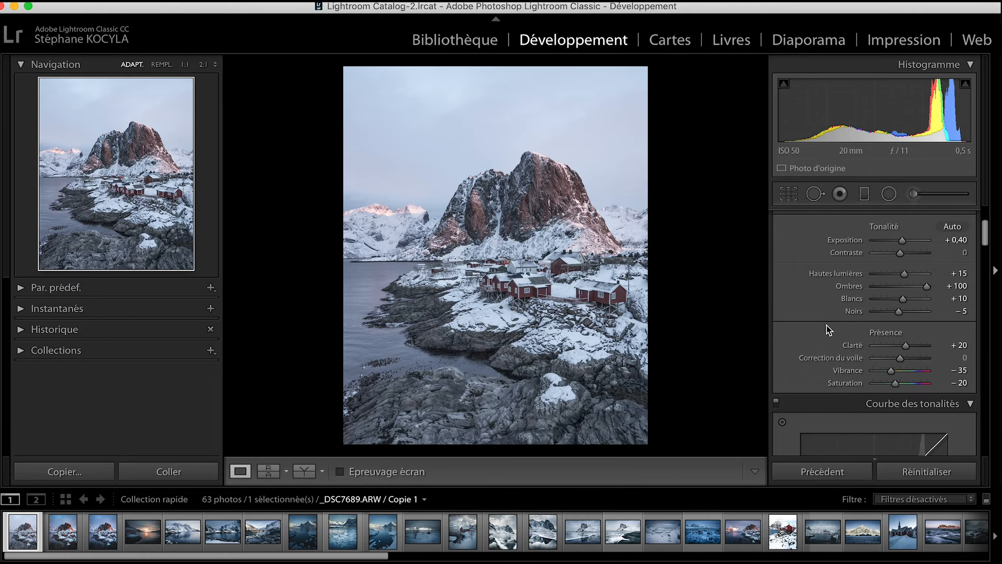
Switch the tone curve to point curve editing and apply the saved "Courbe à points Dark Blue" curve.
scroll(827, 326, "down", 5)
scroll(918, 384, "down", 4)
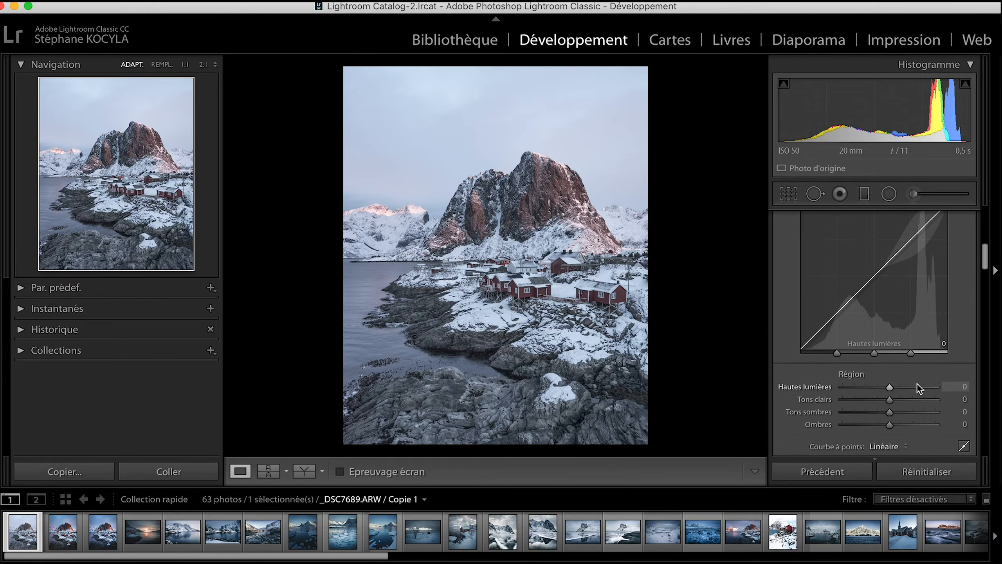
left_click(964, 400)
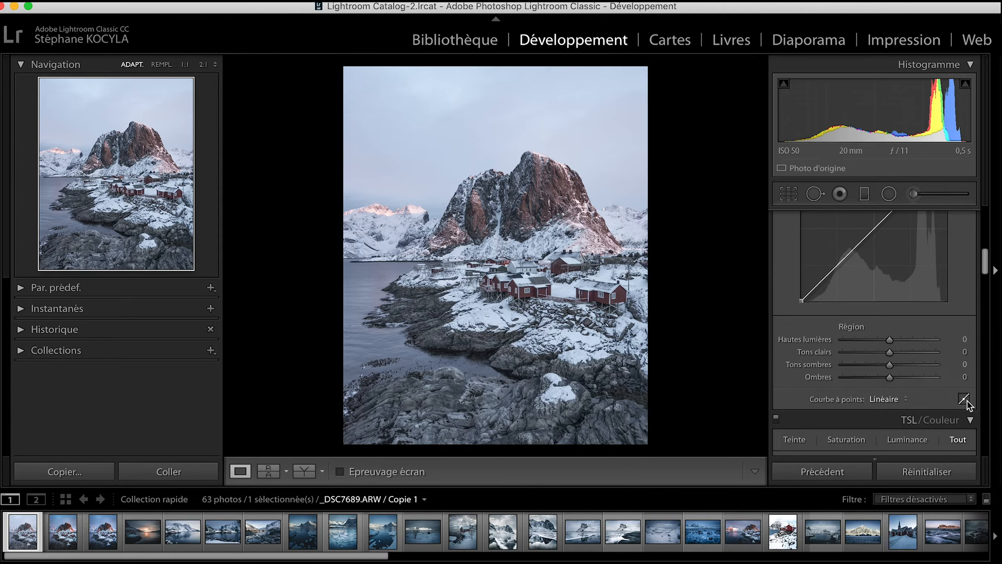
left_click(899, 342)
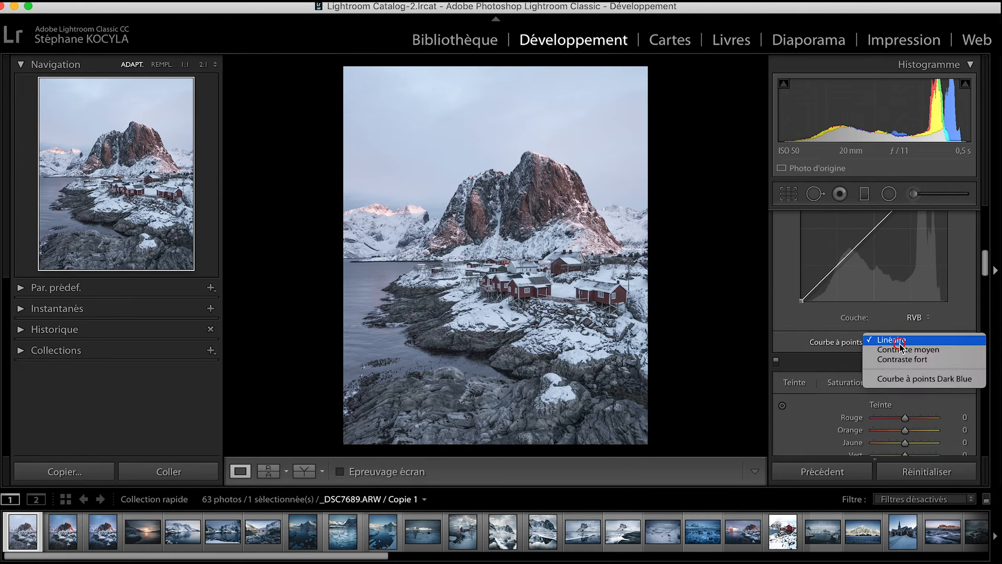
left_click(898, 380)
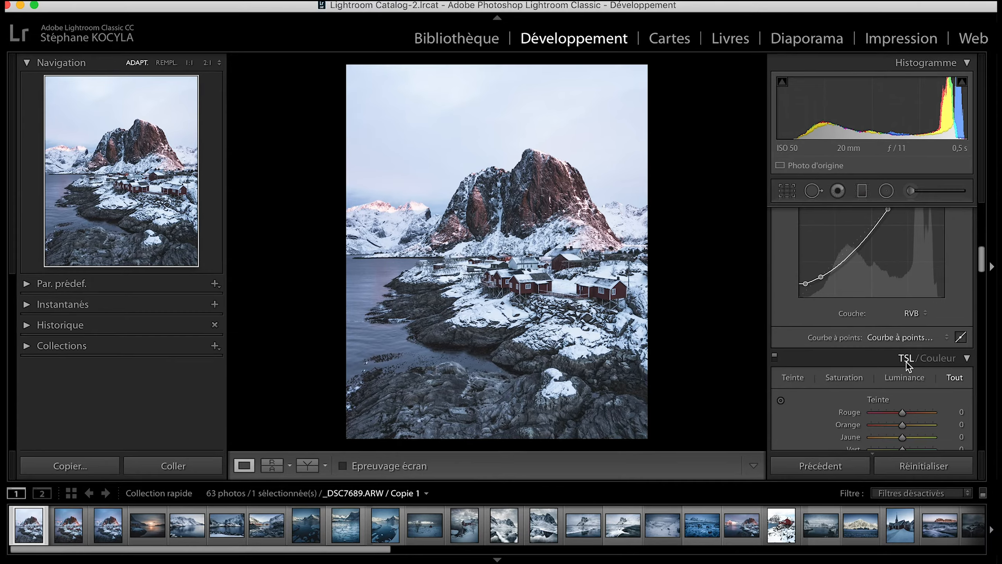
Shift the HSL hue of the reds to -25 and of the oranges to -20.
scroll(907, 362, "down", 5)
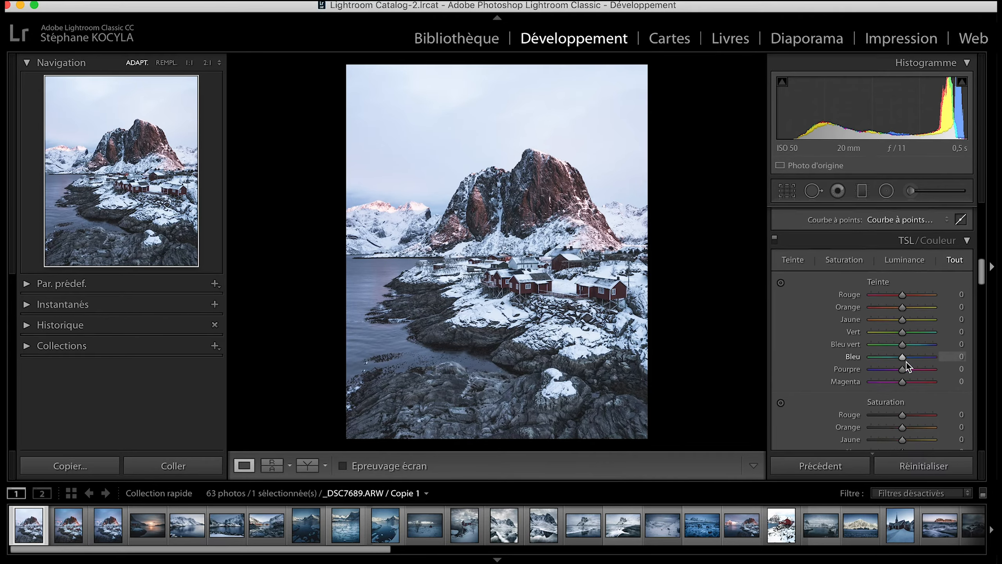
scroll(906, 362, "down", 1)
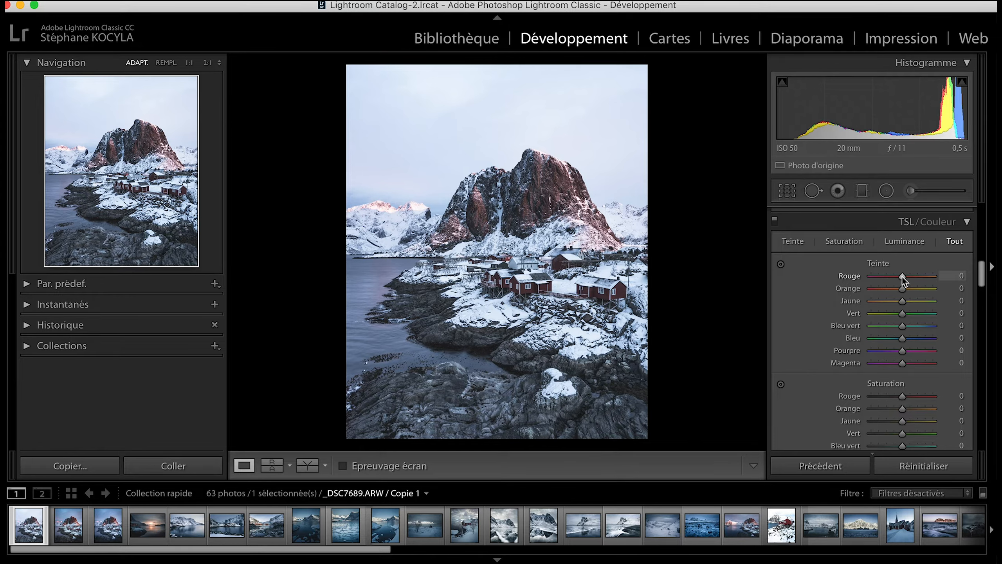
left_click_drag(898, 276, 894, 278)
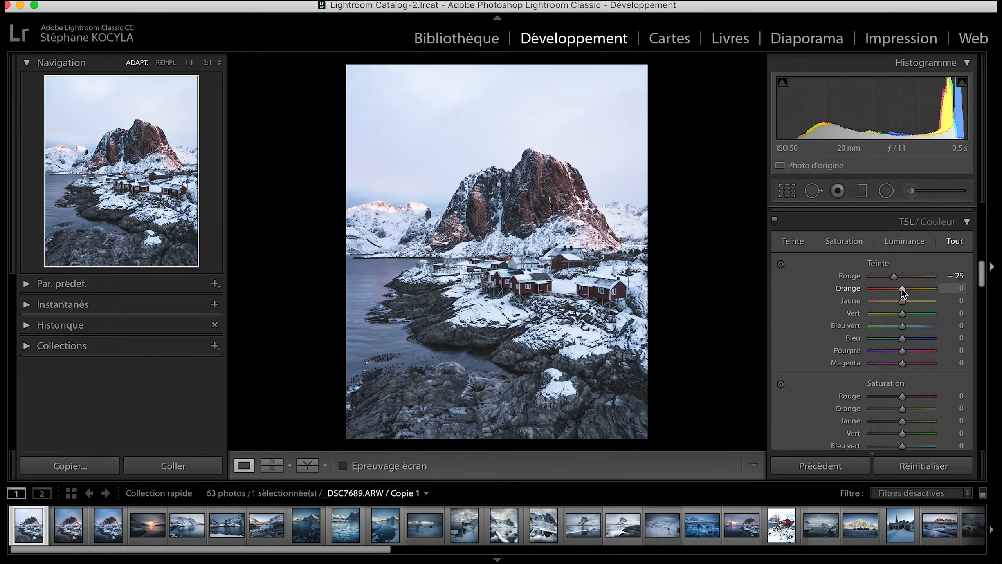
left_click_drag(900, 289, 896, 289)
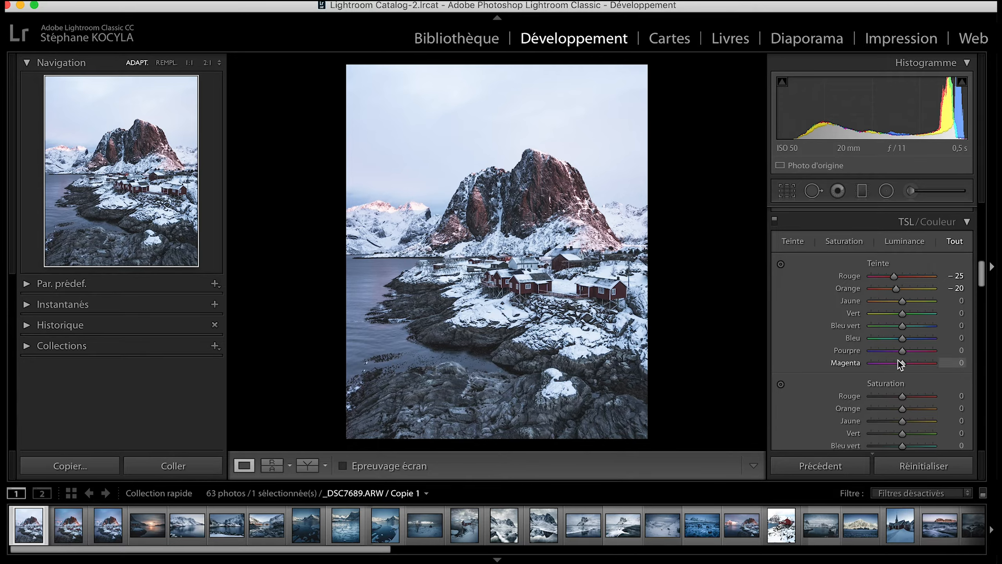
Raise the HSL saturation to +35 for the reds, +60 for the oranges and +20 for the blues.
scroll(898, 361, "down", 1)
scroll(898, 361, "down", 5)
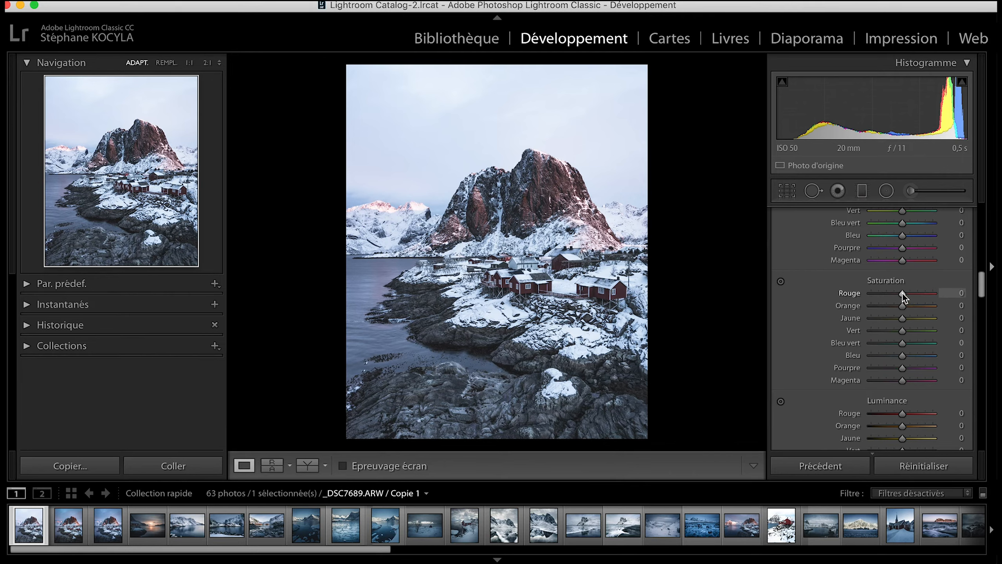
left_click_drag(902, 293, 914, 293)
left_click_drag(904, 305, 922, 308)
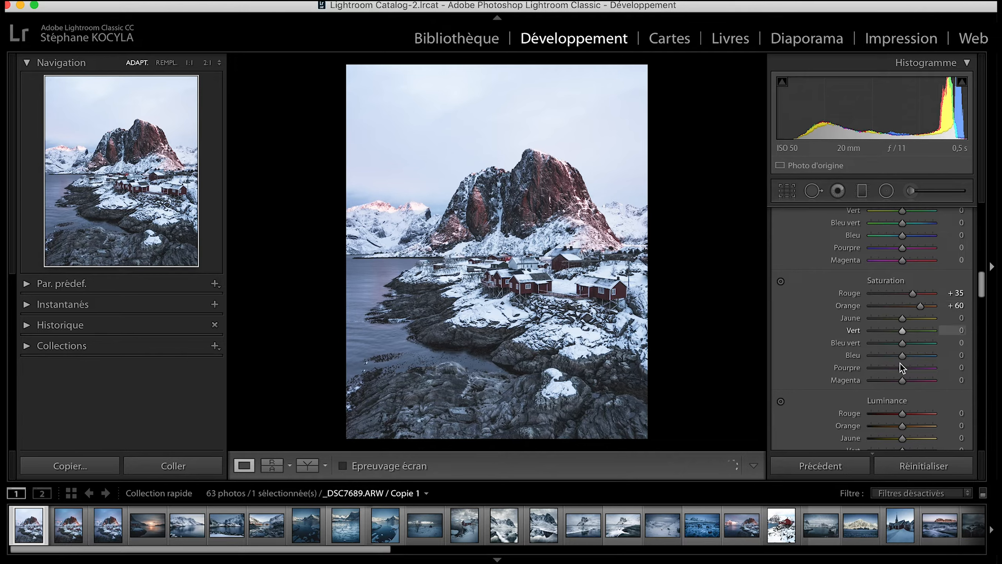
left_click_drag(903, 356, 908, 356)
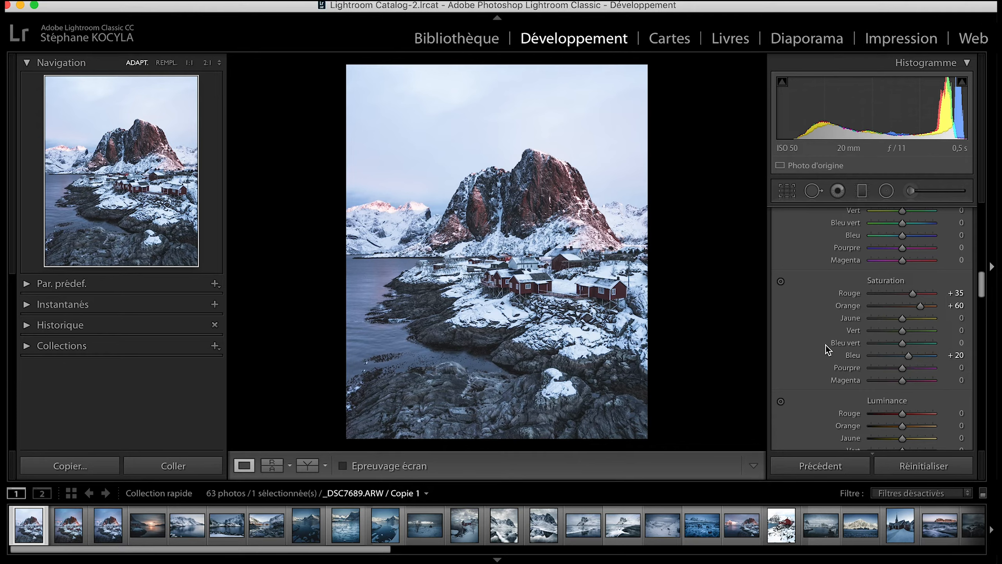
Raise the HSL luminance of the reds moderately and of the oranges more strongly.
scroll(825, 346, "down", 5)
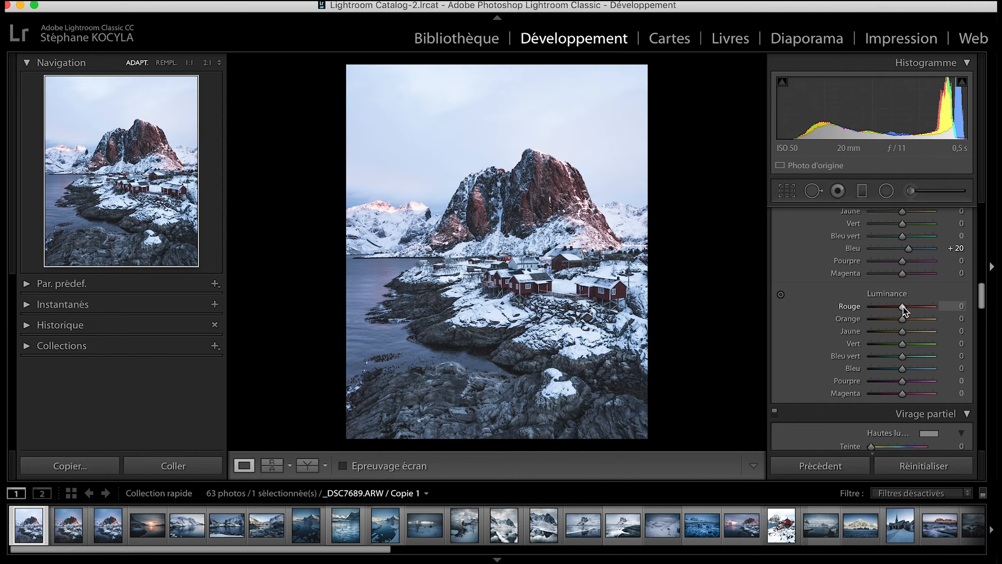
left_click_drag(905, 308, 913, 307)
left_click(902, 320)
left_click_drag(902, 319, 927, 321)
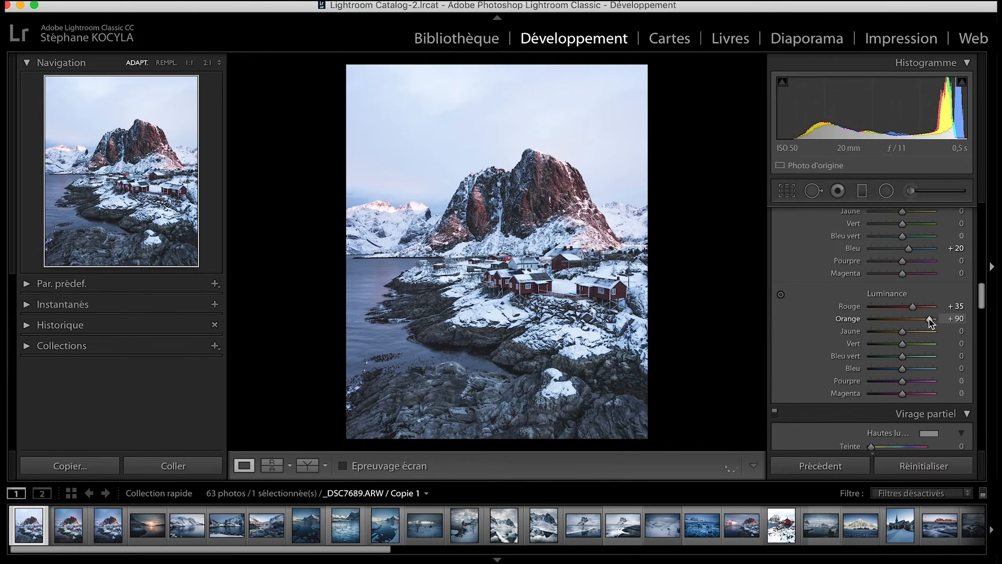
Split-tone the photo with highlights at hue 50, saturation 10 and shadows at hue 225, saturation 10.
scroll(827, 356, "down", 4)
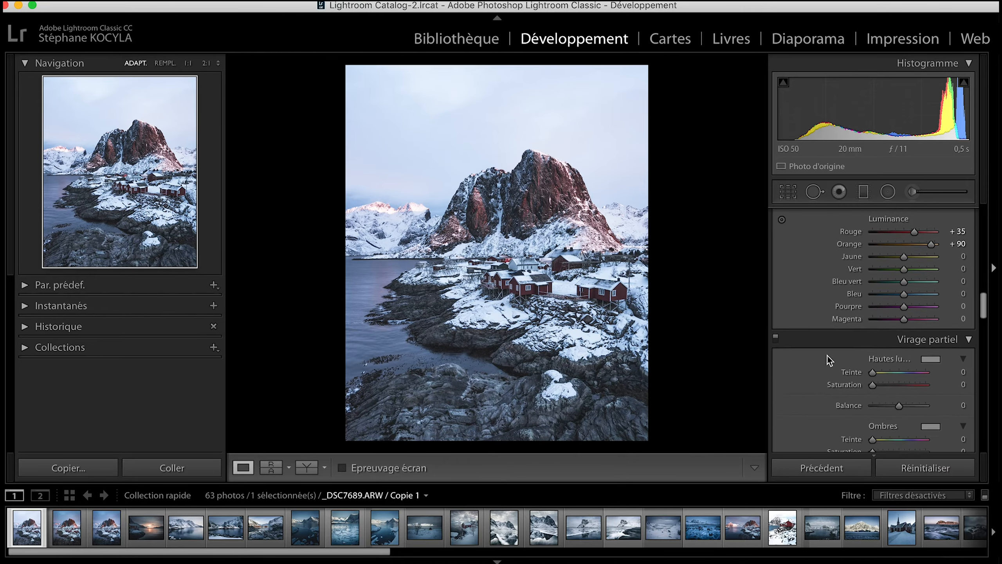
scroll(827, 356, "down", 3)
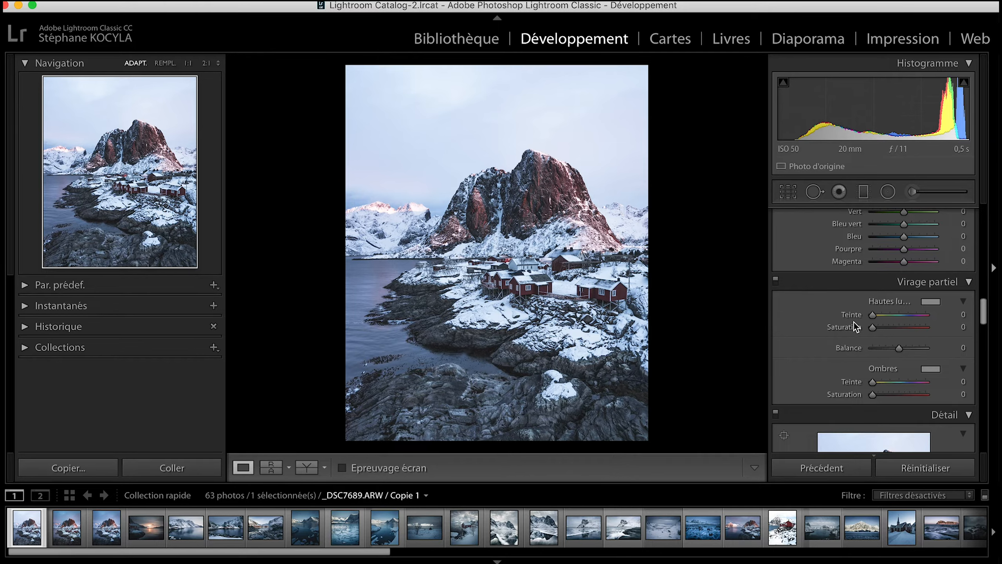
left_click_drag(874, 315, 880, 316)
left_click_drag(873, 328, 879, 327)
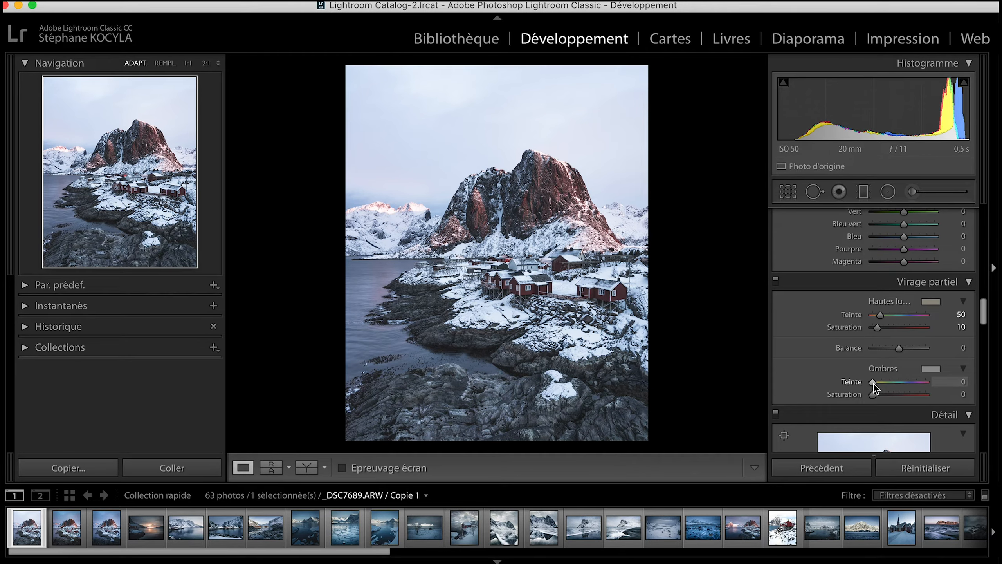
left_click_drag(874, 383, 907, 383)
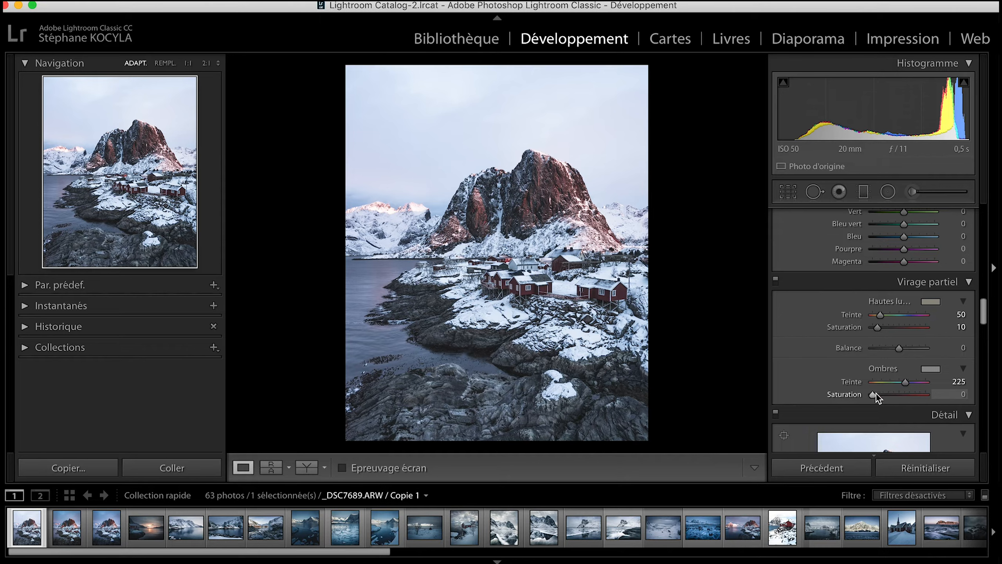
left_click_drag(878, 393, 881, 395)
key("Down")
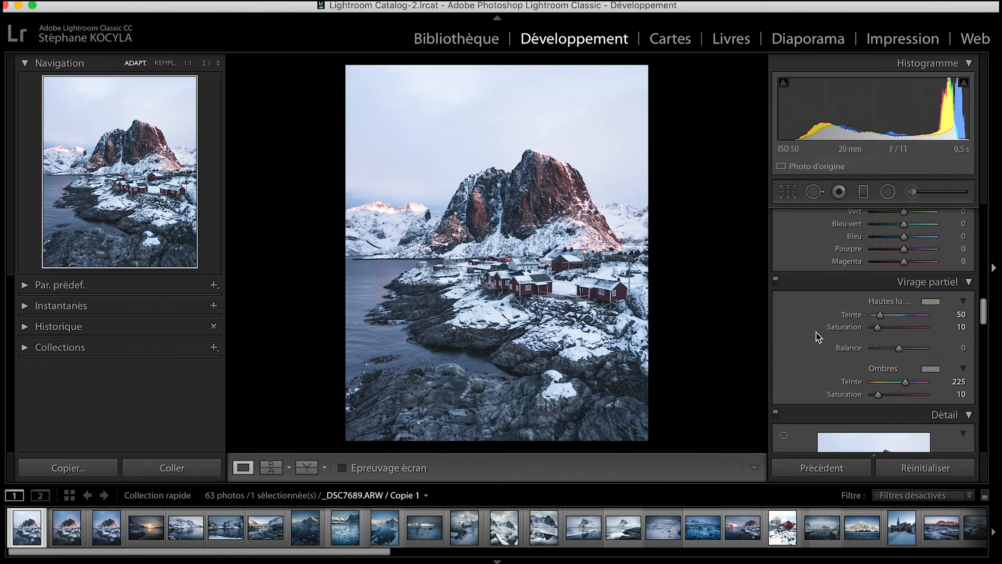
Calibrate the red primary to a hue of +25 and a saturation of +15.
scroll(818, 337, "down", 10)
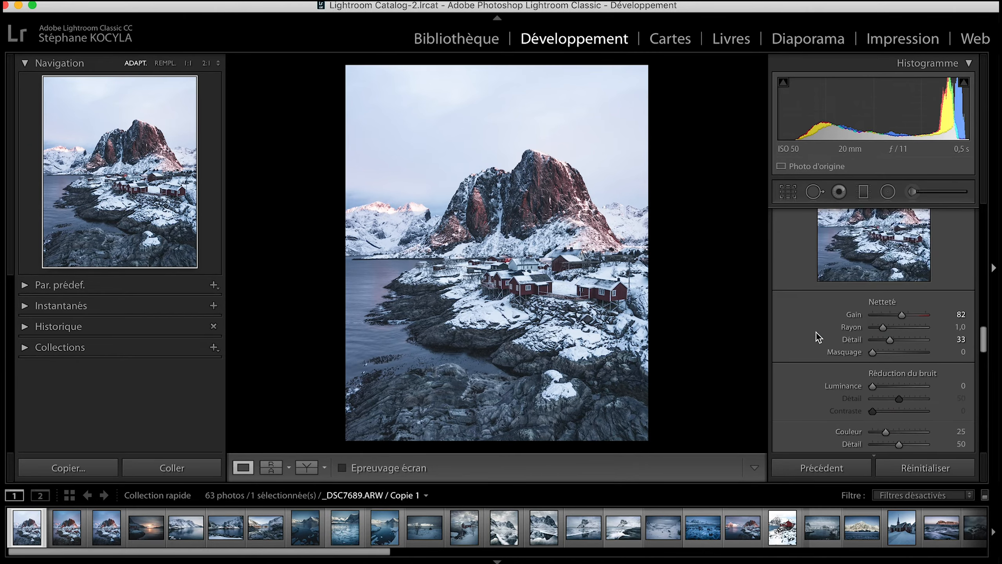
scroll(818, 336, "down", 12)
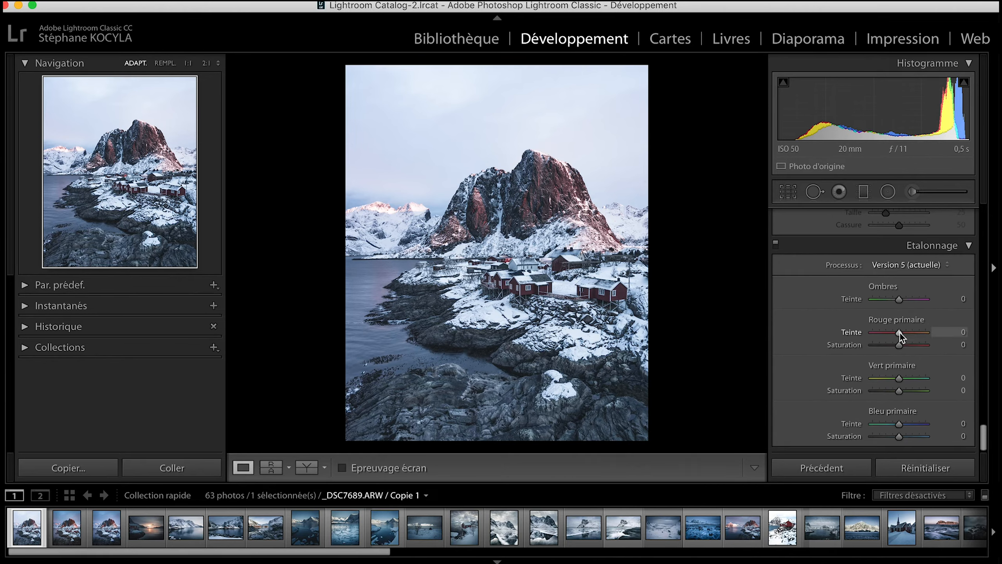
left_click_drag(900, 332, 906, 332)
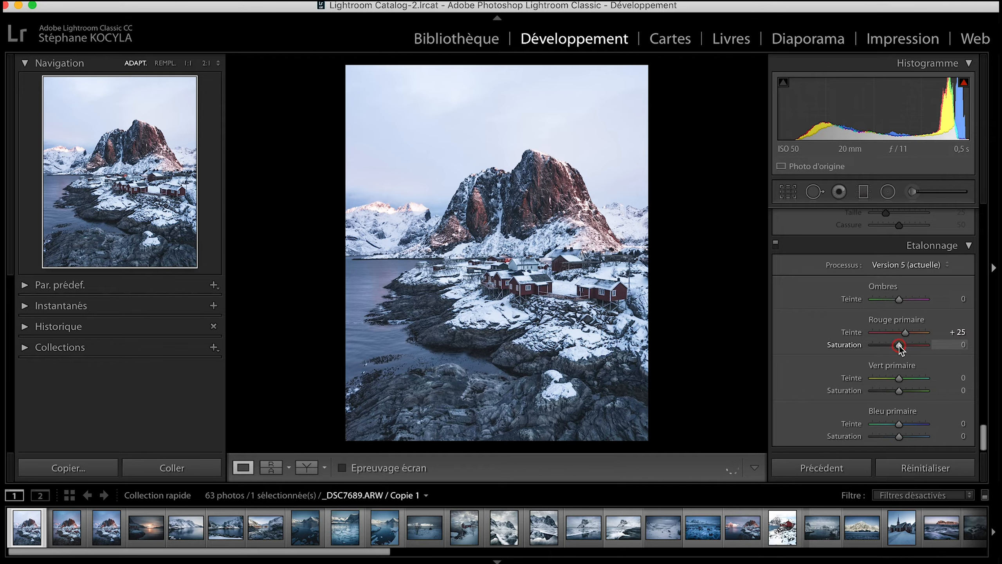
left_click_drag(902, 345, 904, 345)
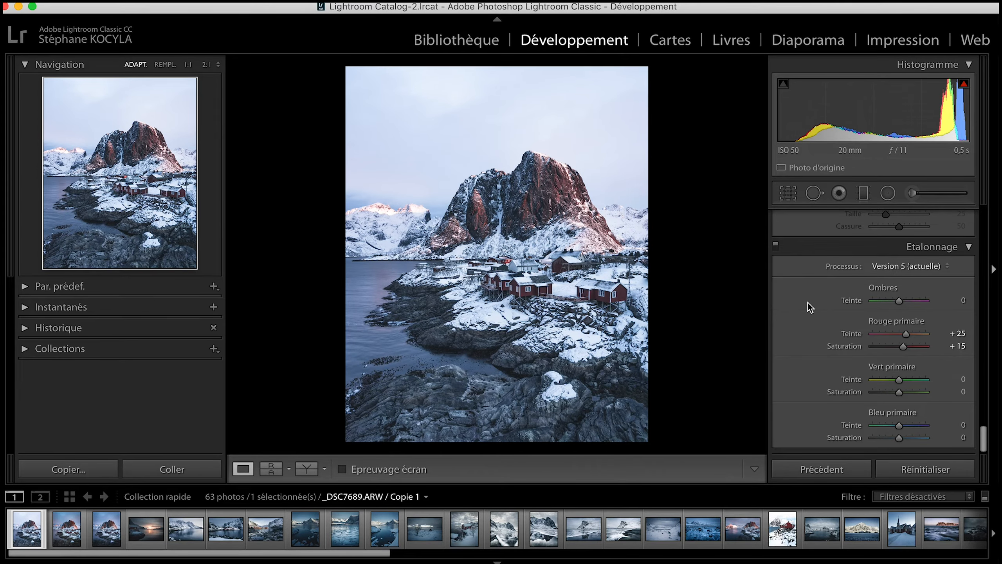
Add a graduated filter from the sky down over the mountain, with exposure at about -0.6 and reduced highlights.
left_click(864, 193)
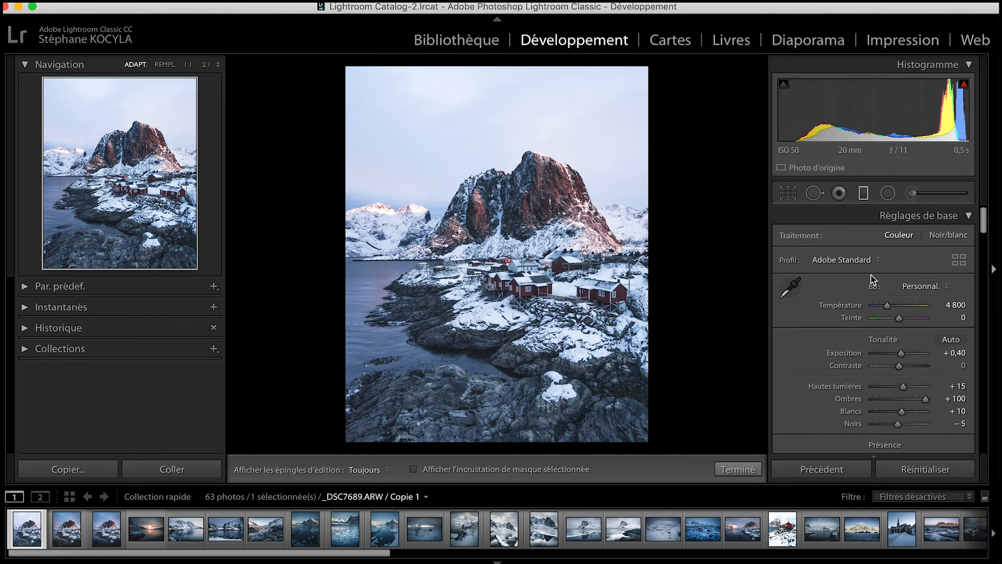
left_click_drag(462, 133, 466, 221)
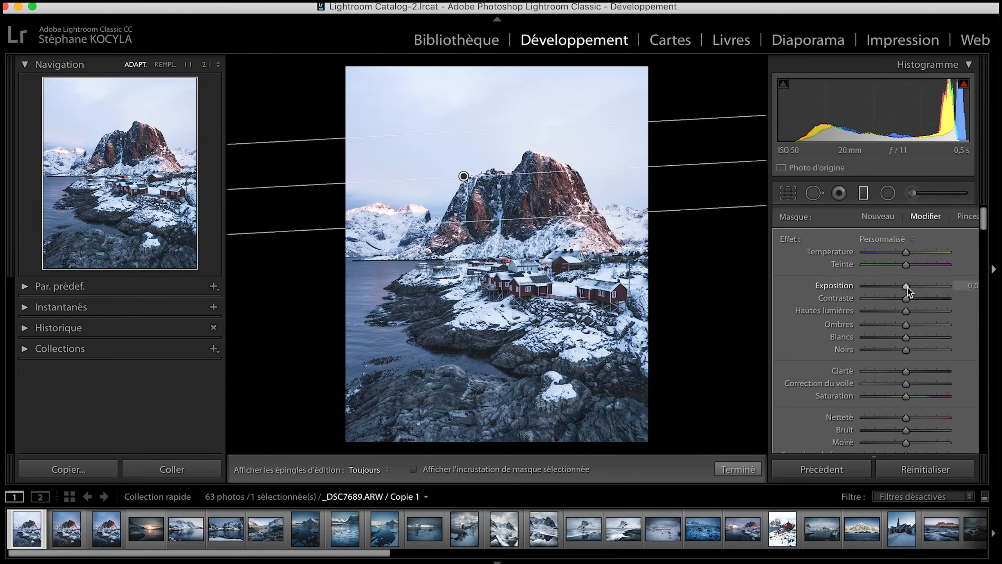
left_click_drag(907, 287, 900, 312)
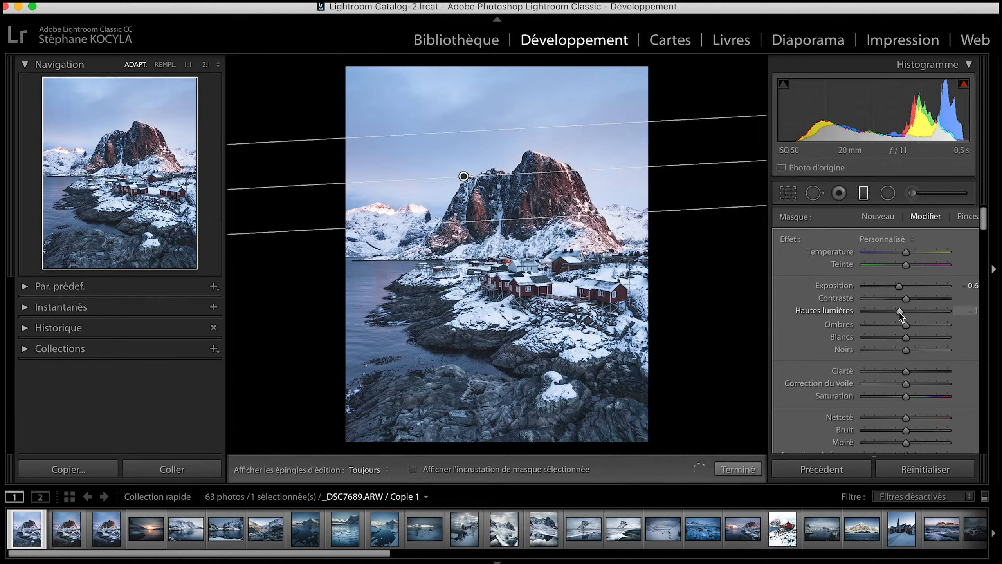
left_click_drag(898, 313, 898, 313)
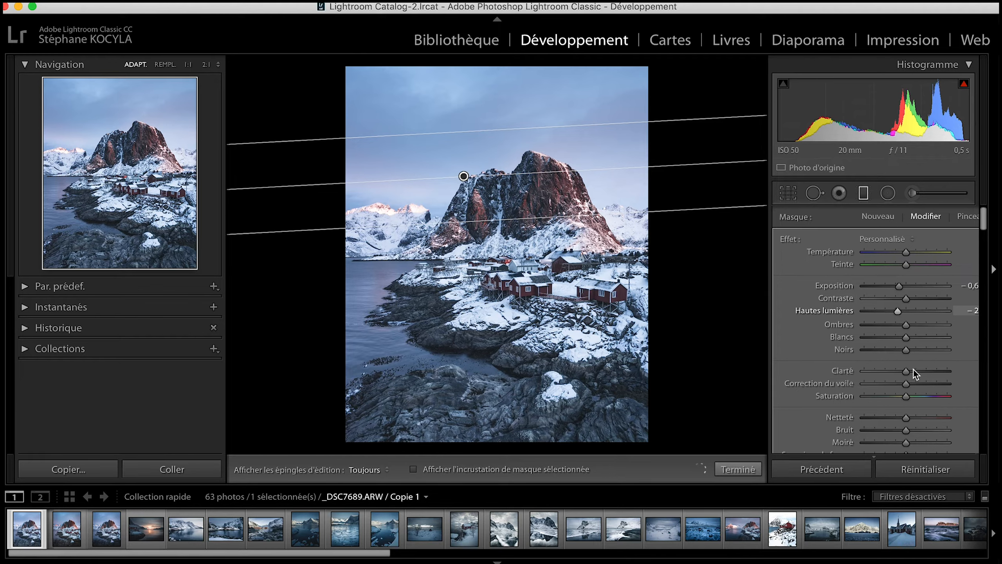
Add a second graduated filter rising from the foreground rocks, with exposure about -1.1, slightly lower highlights and clarity about 20.
key("m")
key("m")
left_click_drag(456, 402, 463, 321)
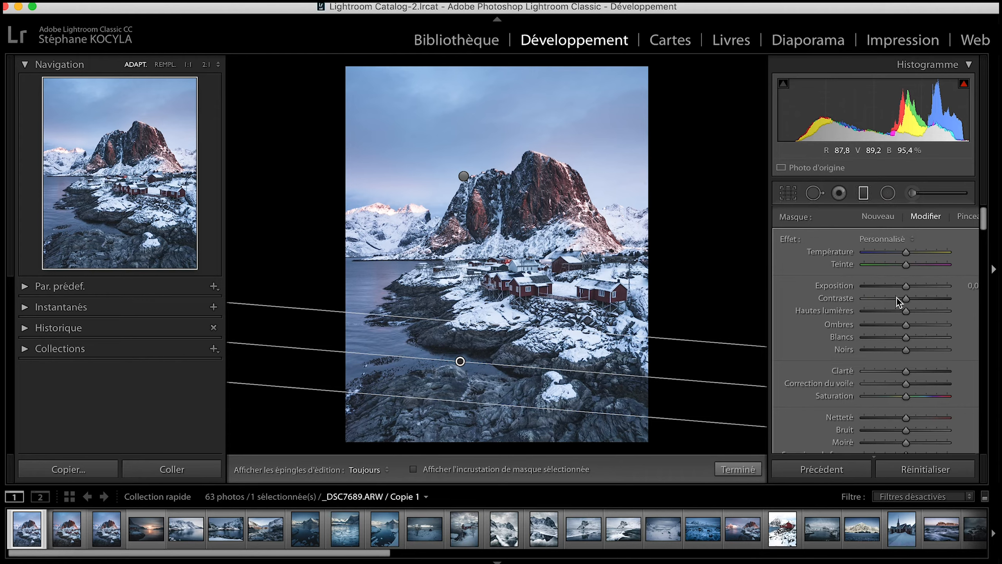
left_click(904, 287)
left_click_drag(900, 287, 904, 312)
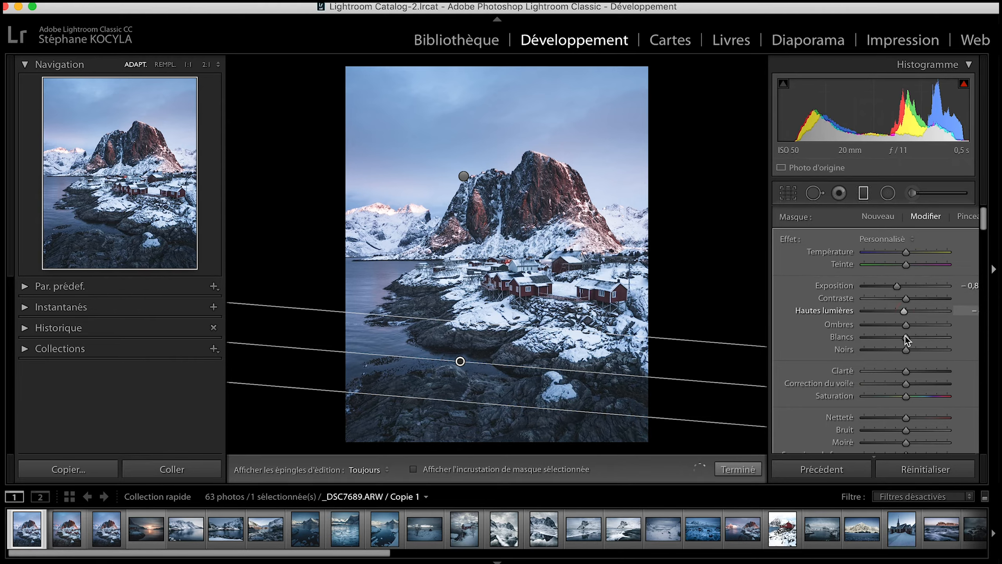
left_click_drag(905, 373, 914, 373)
left_click_drag(897, 287, 892, 287)
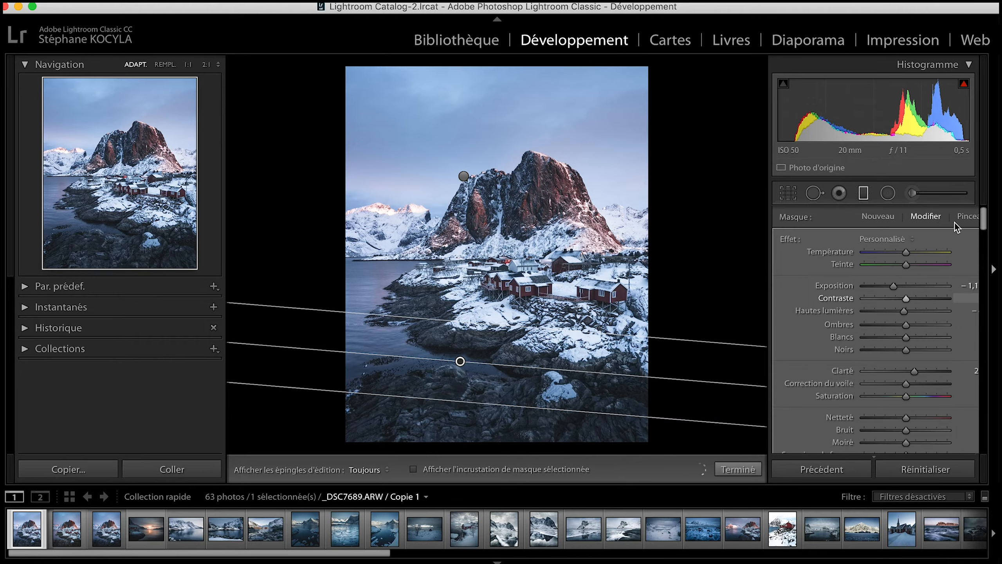
Paint a new adjustment brush mask over the mountain's rock face, hiding and showing the edit pin to check it.
left_click(869, 203)
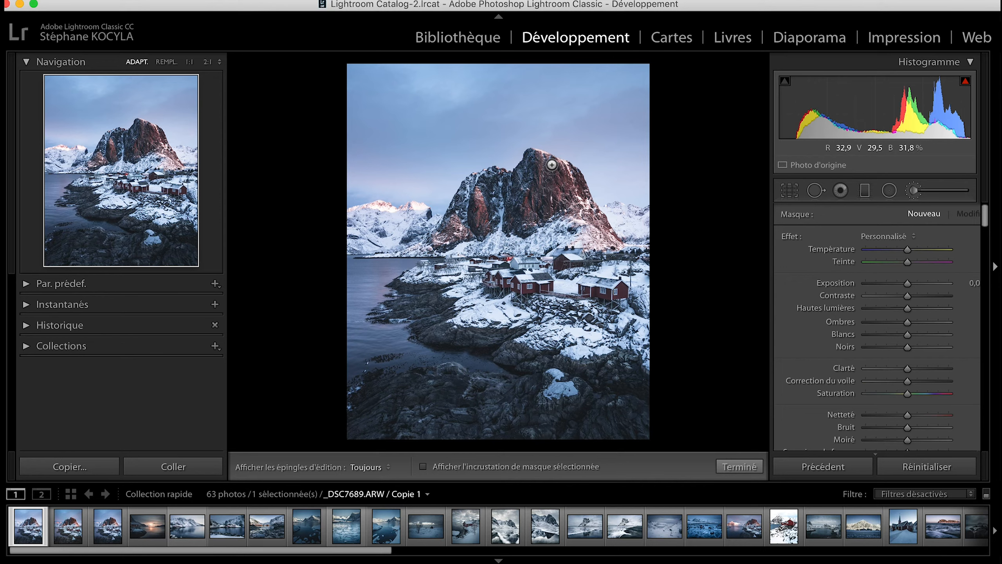
key("h")
left_click_drag(475, 200, 481, 232)
key("h")
mouse_move(455, 223)
left_mouse_down()
mouse_move(461, 230)
mouse_move(439, 241)
left_mouse_up()
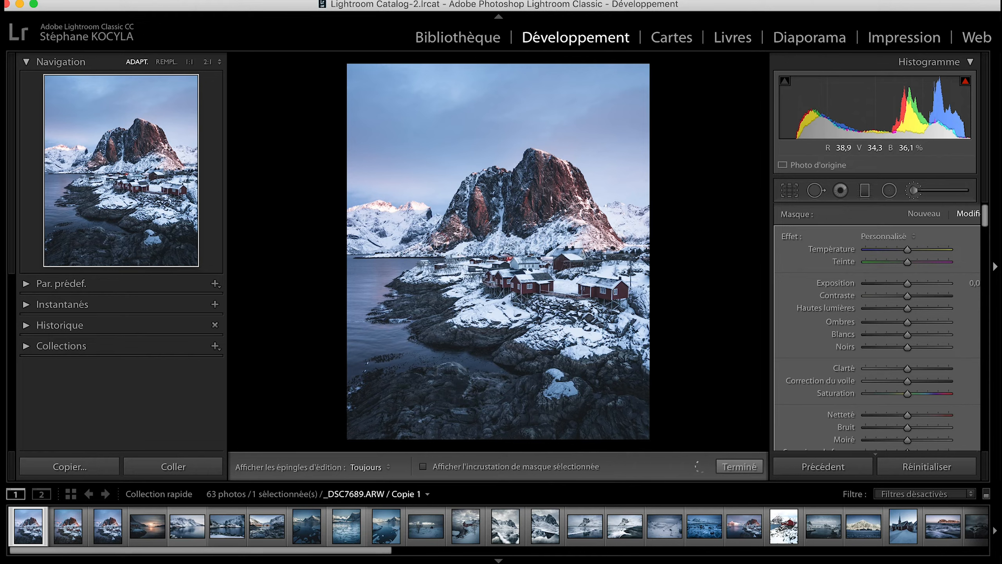
key("h")
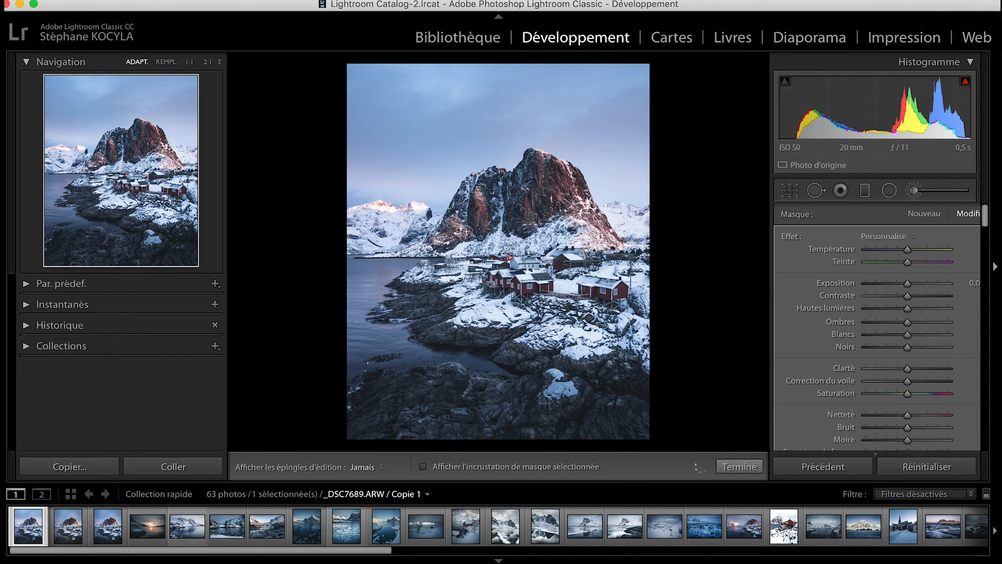
key("h")
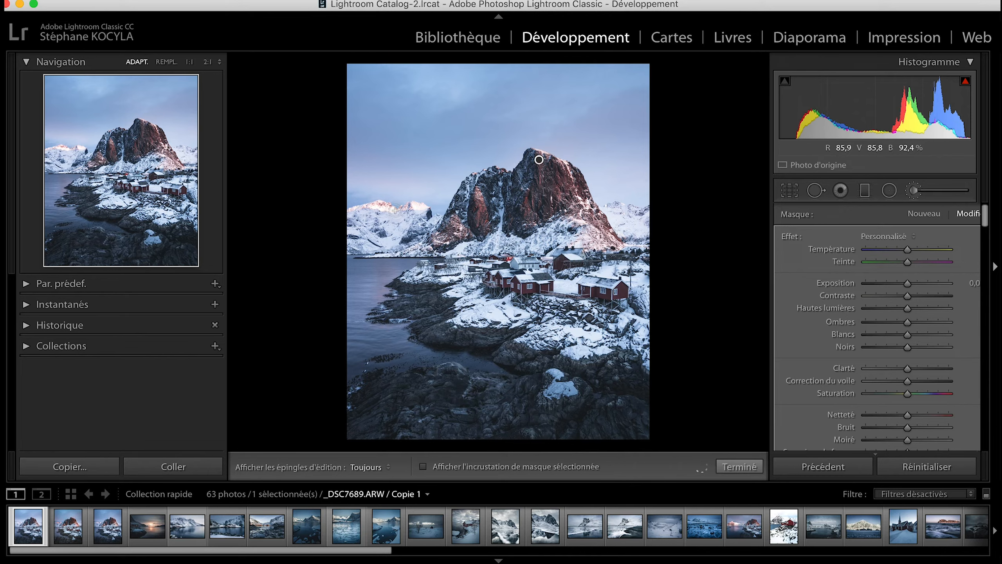
Warm the brushed mountain rock face by raising its temperature and shifting its tint slightly toward magenta, finishing the brush adjustment.
left_click_drag(907, 249, 916, 249)
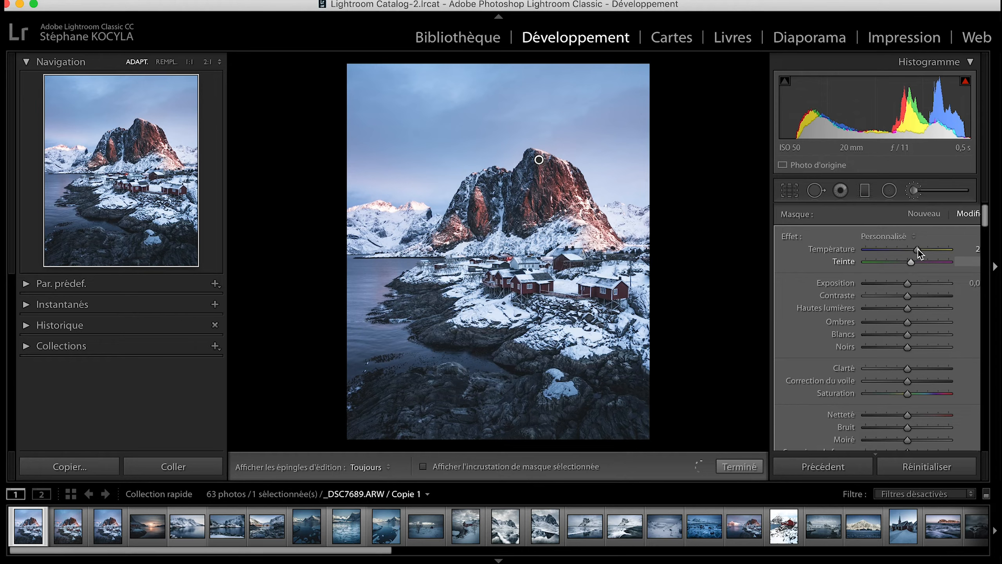
left_click(921, 248)
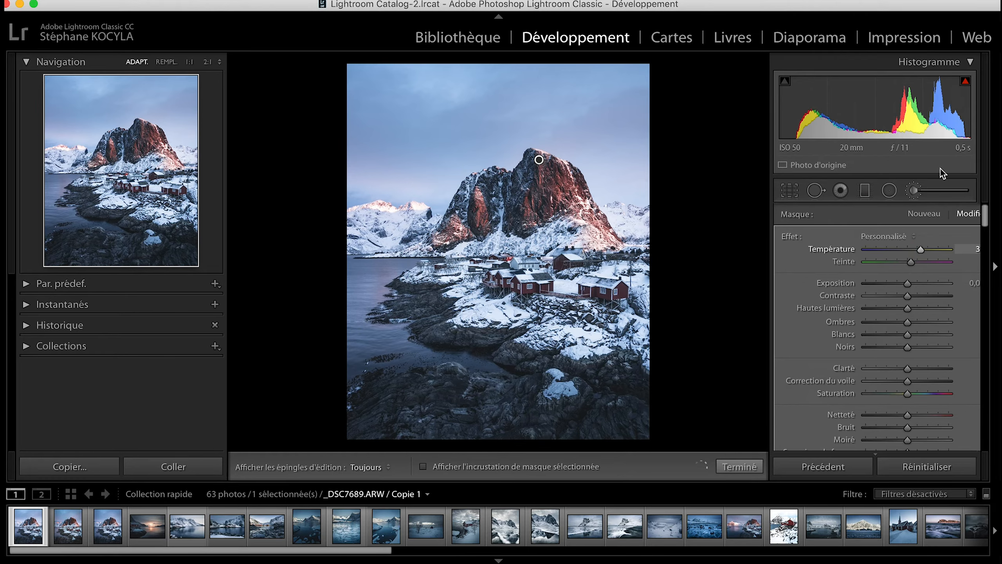
left_click(914, 190)
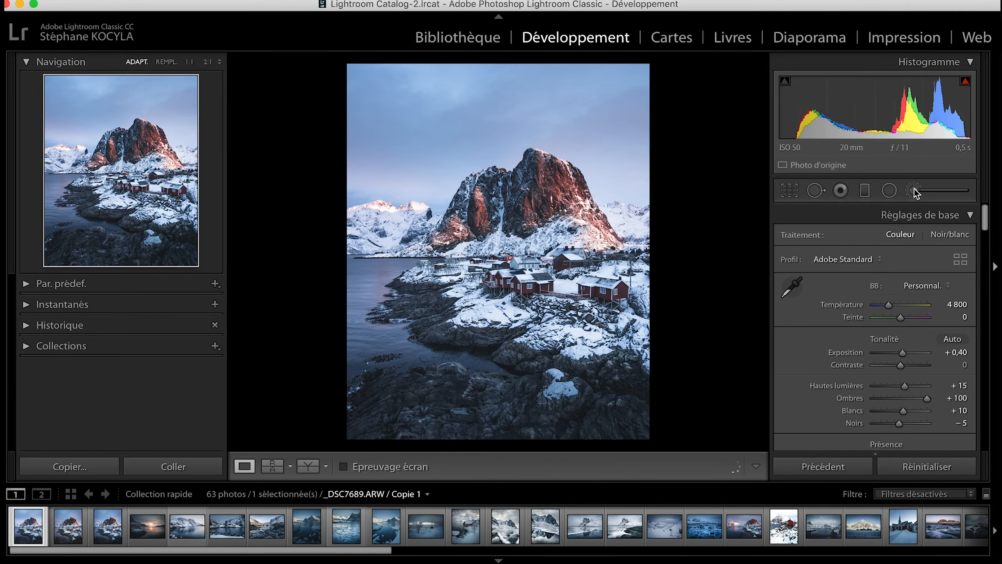
Add a third, slightly tilted graduated filter from the sky down over the mountain that darkens the sky.
left_click(914, 191)
left_click(861, 192)
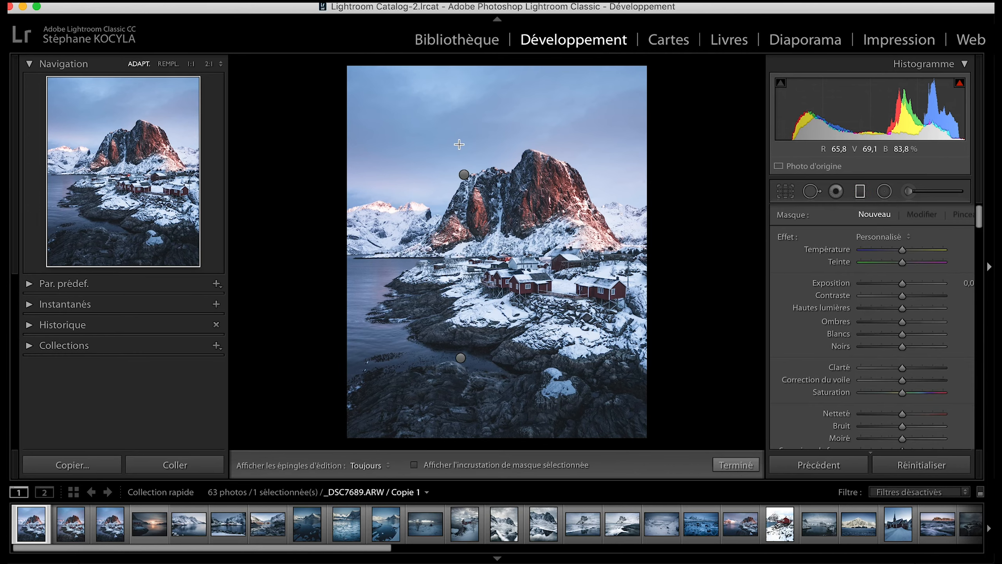
mouse_move(459, 144)
left_mouse_down()
mouse_move(478, 238)
mouse_move(474, 270)
mouse_move(516, 262)
left_mouse_up()
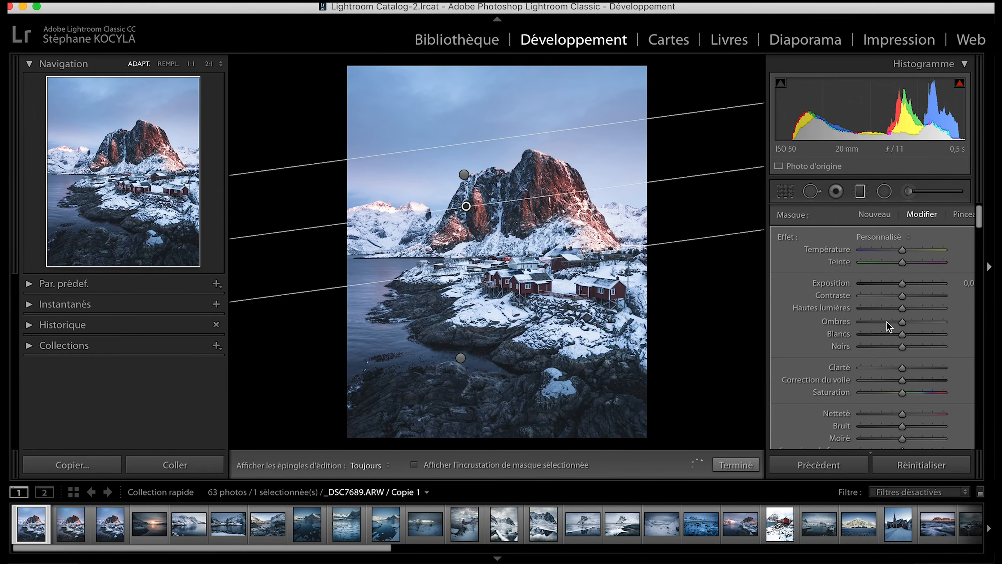
left_click(902, 284)
left_click_drag(903, 290, 895, 314)
left_click(858, 191)
Darken the photo's edges with a post-crop vignette amount of -15.
scroll(863, 292, "down", 15)
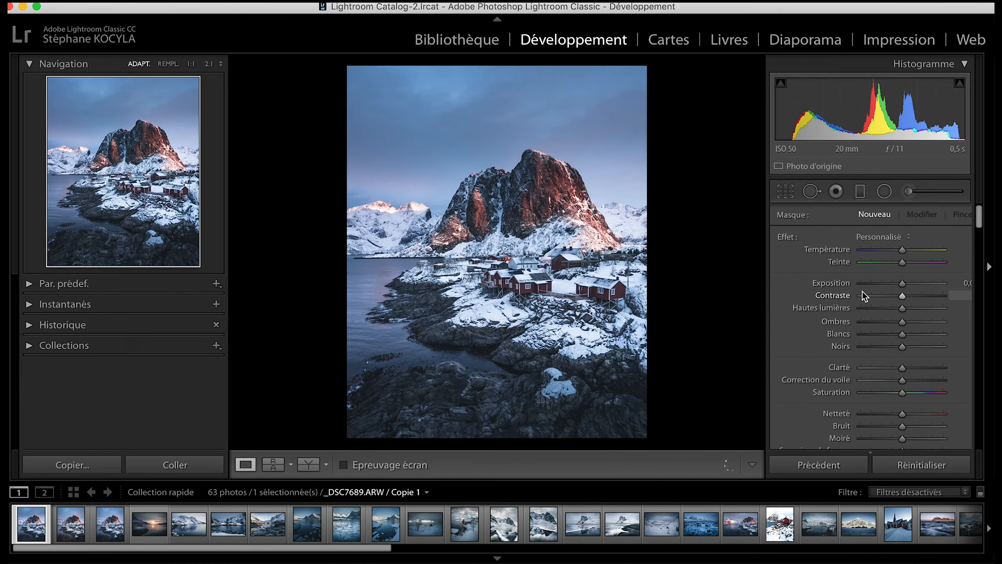
scroll(860, 301, "down", 20)
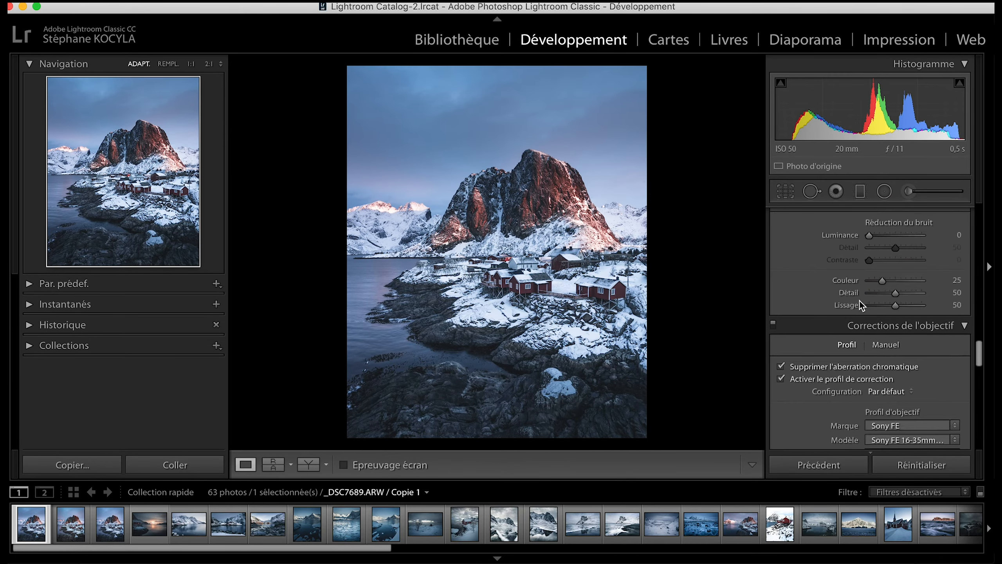
scroll(860, 301, "up", 5)
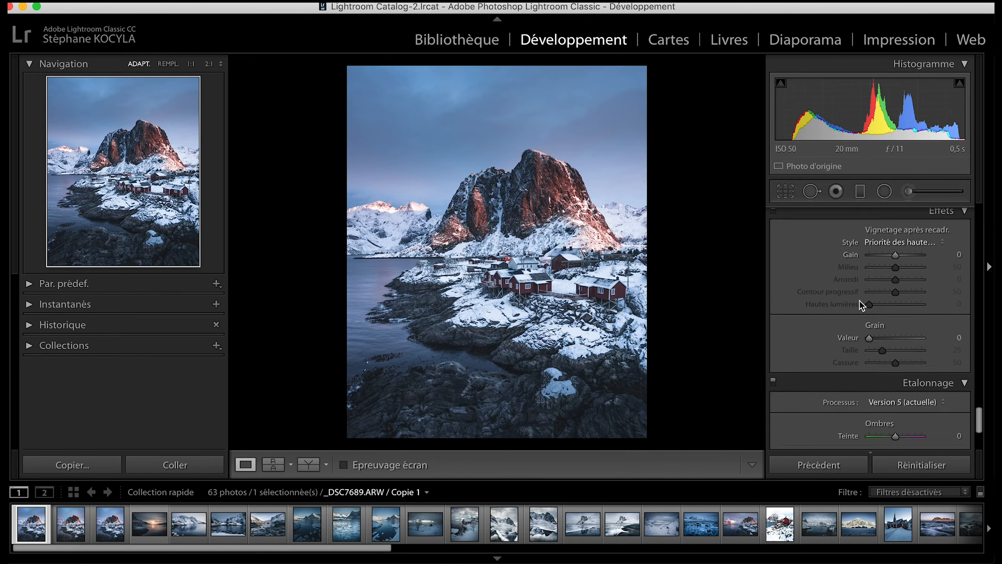
left_click_drag(897, 292, 893, 292)
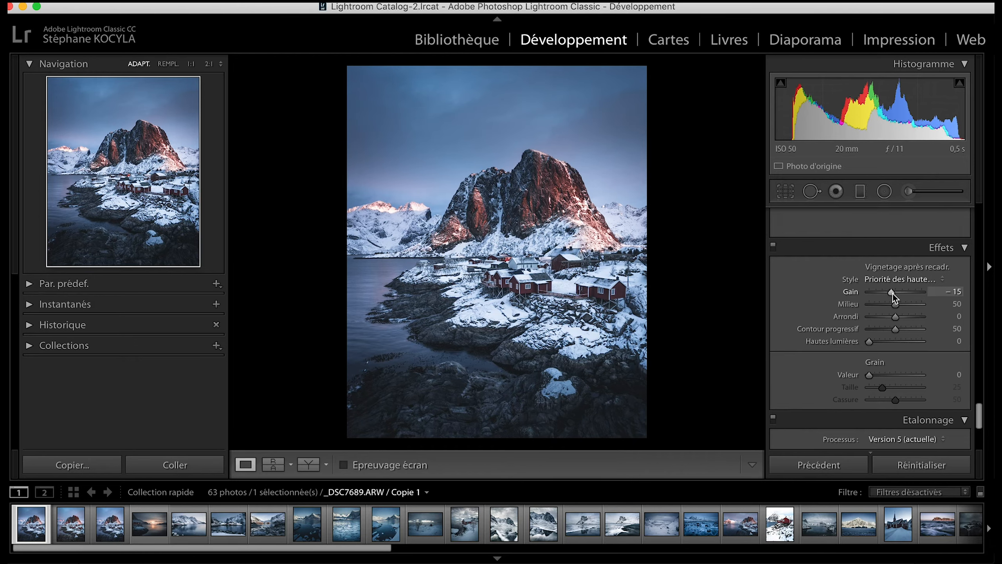
scroll(884, 274, "up", 10)
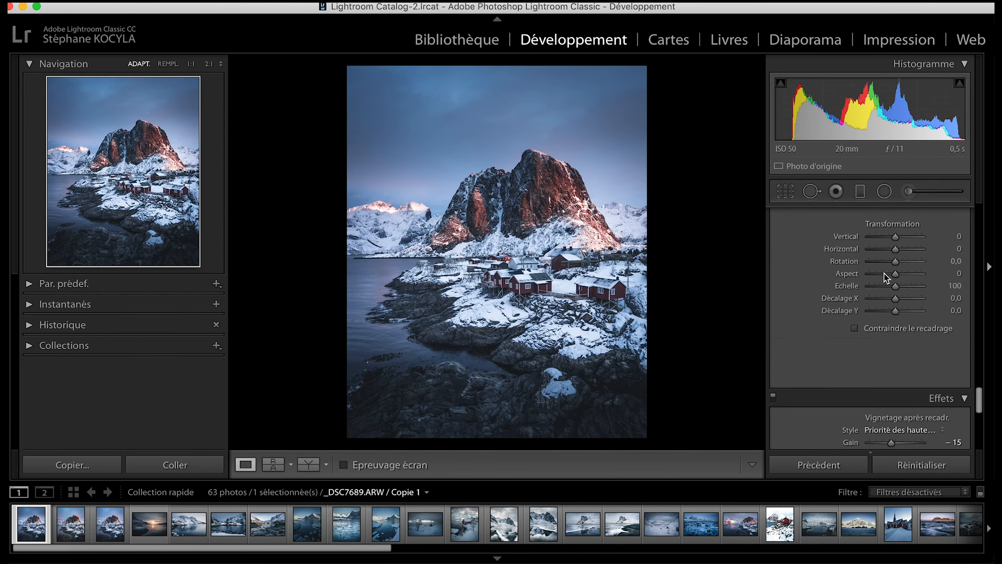
scroll(884, 274, "up", 5)
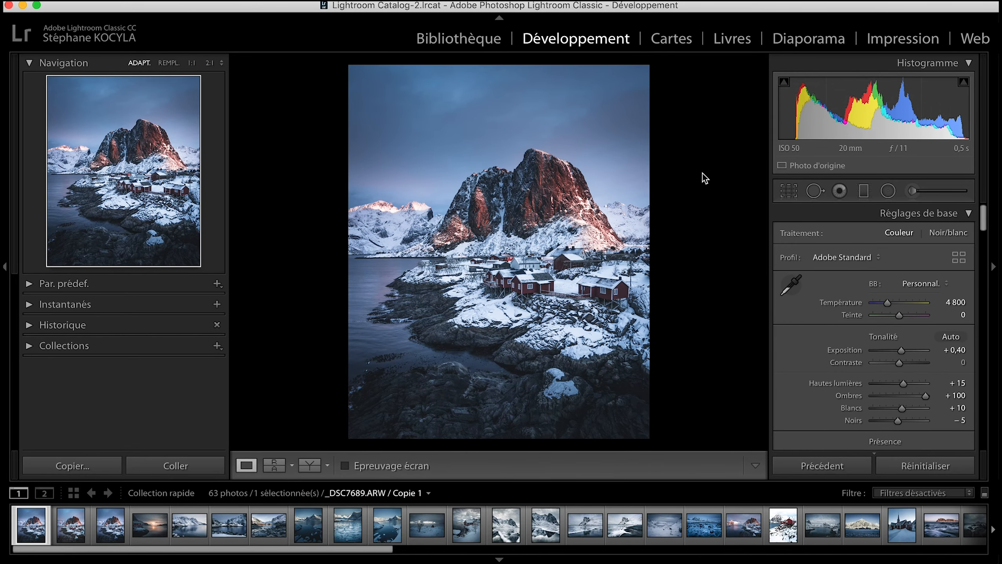
Export the edited photo from the Library to the Lofoten 2019 folder on disk as Hamnøy Edited.jpg.
left_click(456, 41)
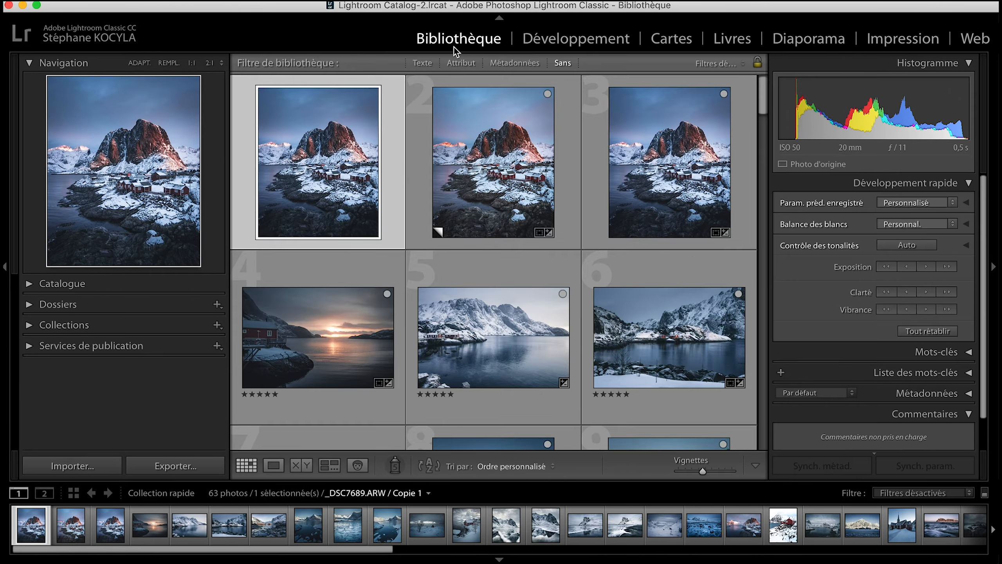
left_click(203, 462)
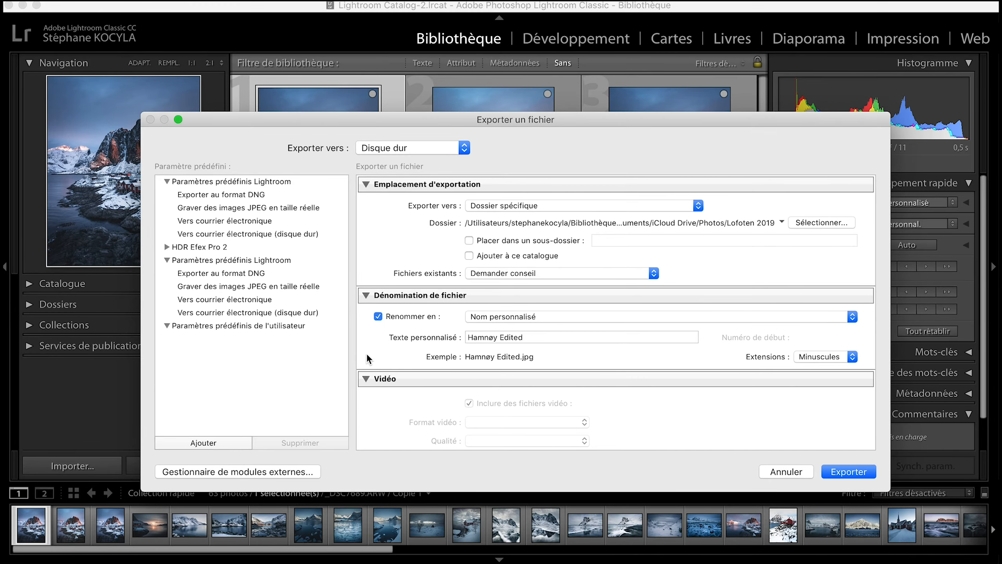
key("Return")
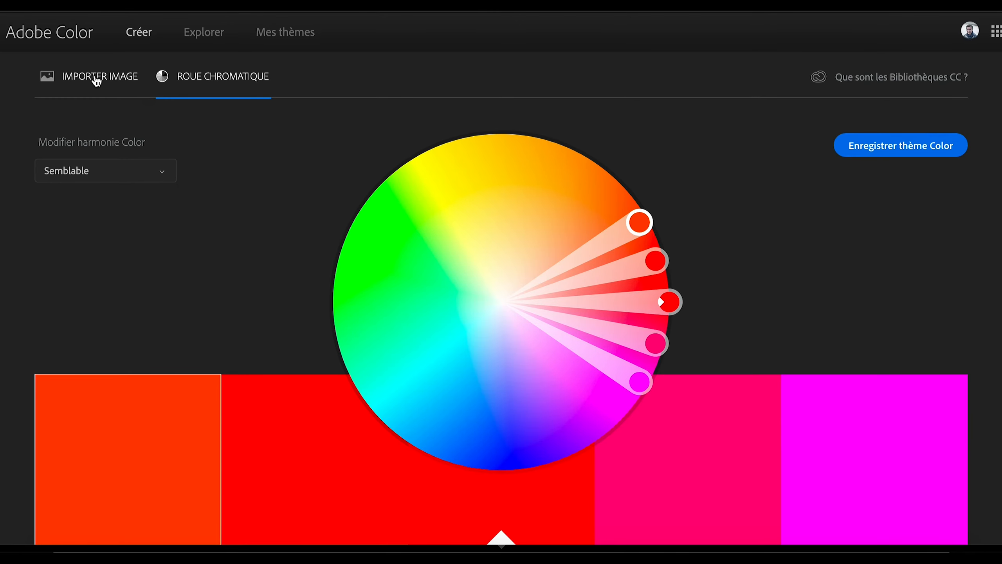
Switch to Adobe Color and import Hamnøy Edited.jpg from the Lofoten 2019 folder to extract its colour palette.
left_click(94, 77)
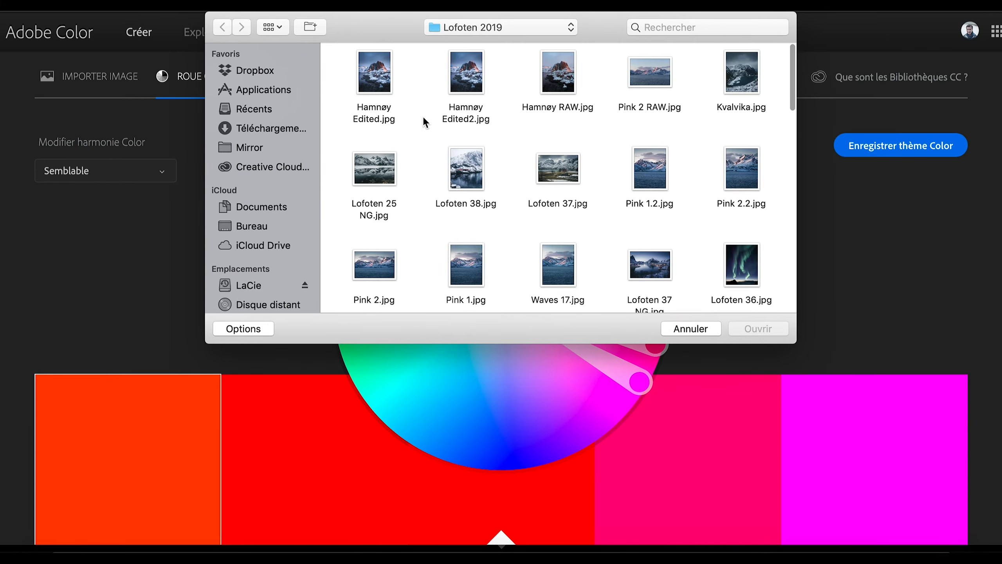
left_click(381, 92)
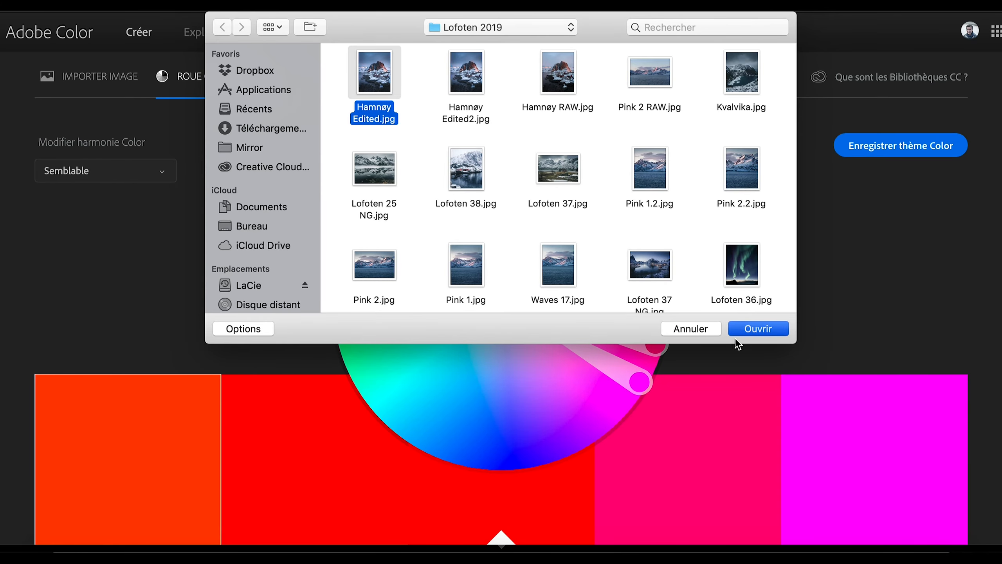
left_click(737, 334)
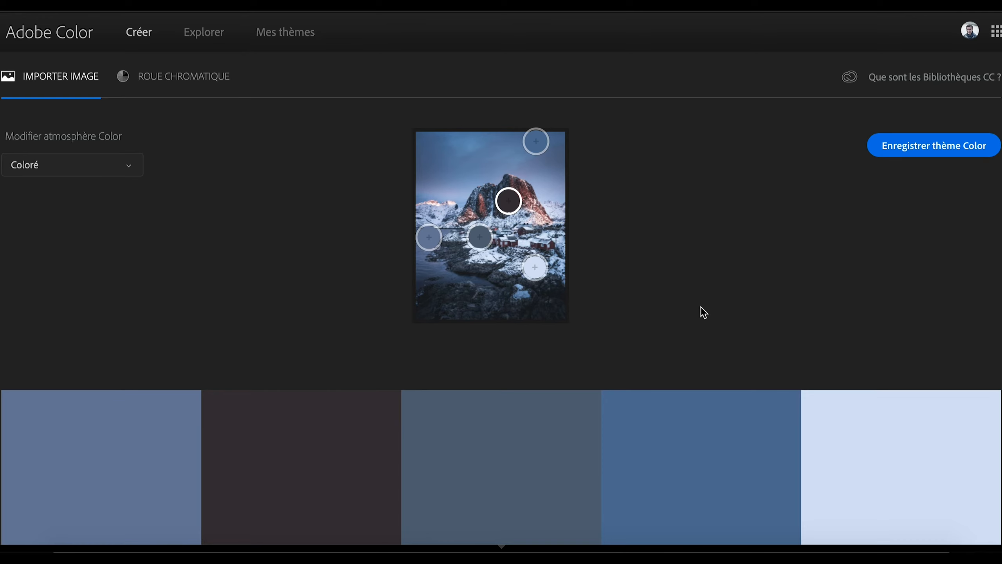
Examine the extracted colour swatches and view their distribution on the colour wheel.
scroll(701, 308, "down", 2)
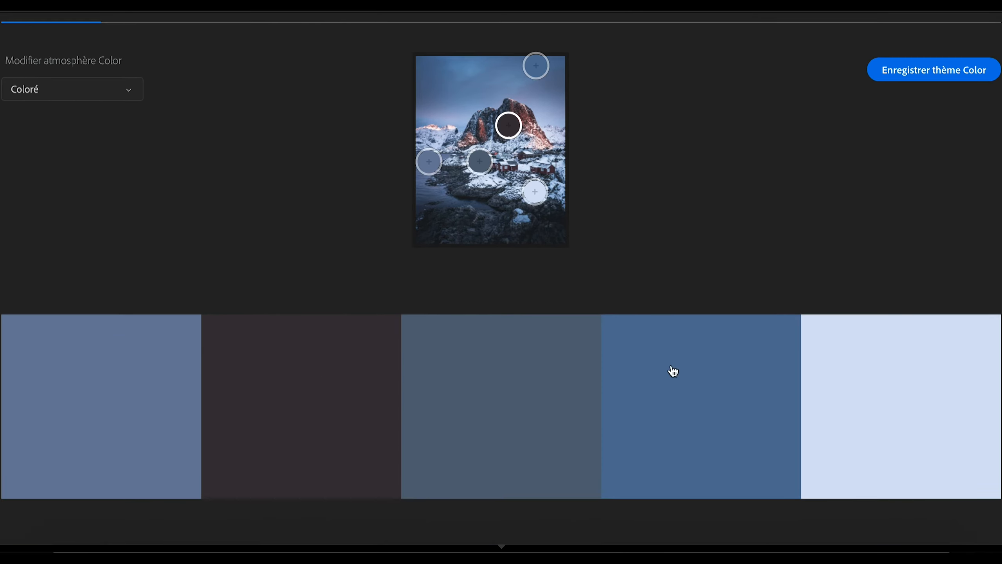
scroll(852, 361, "up", 1)
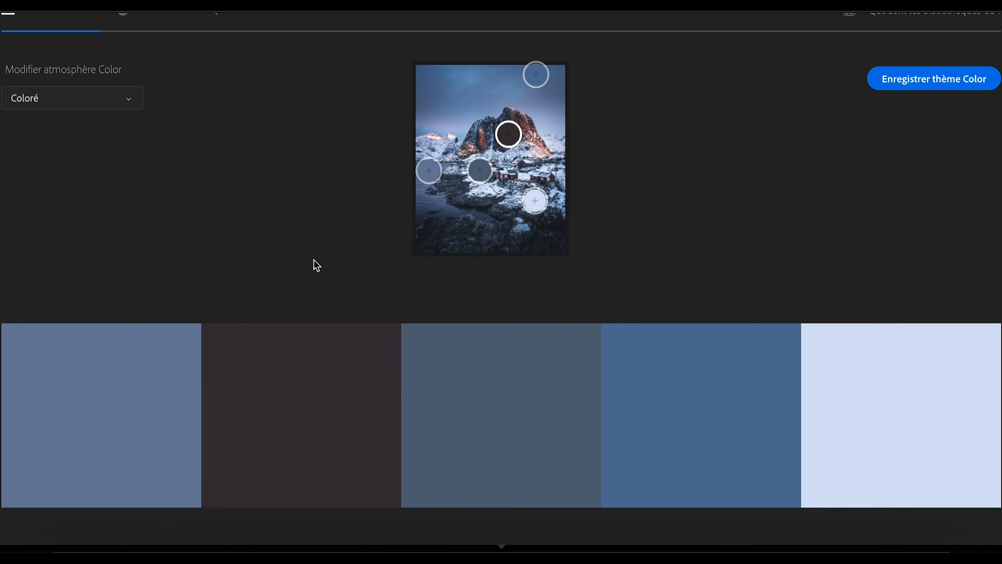
scroll(312, 264, "up", 2)
left_click(209, 79)
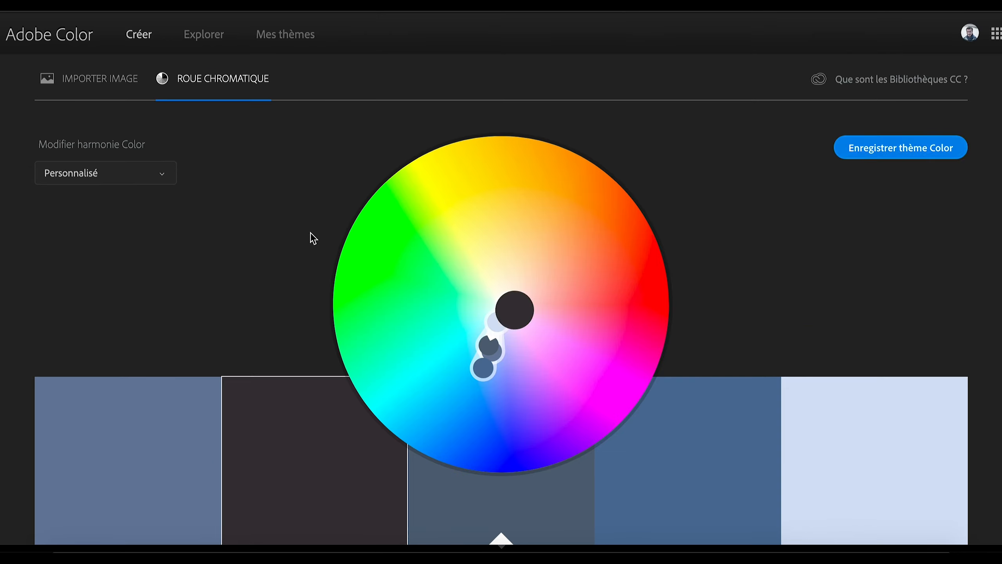